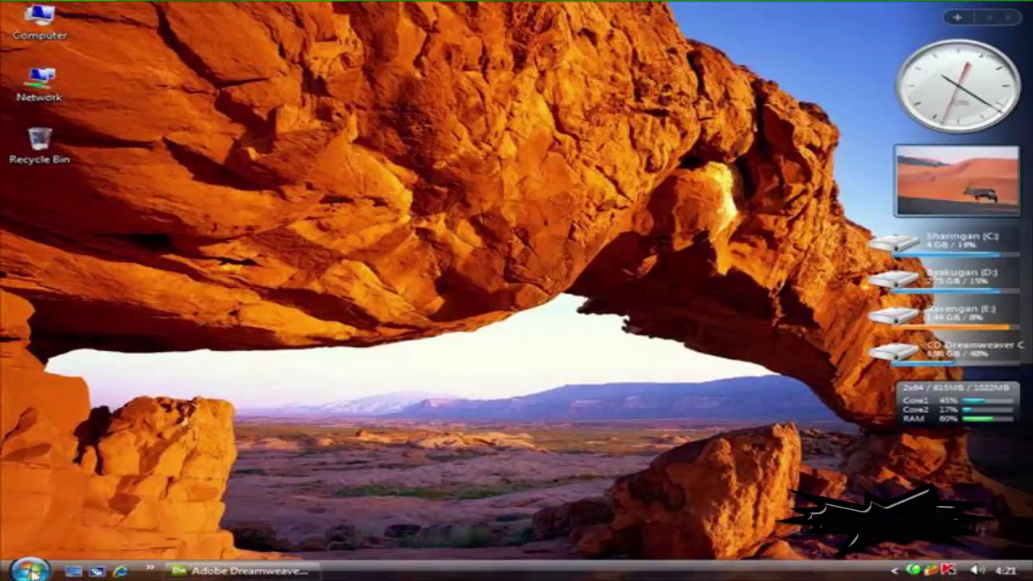
- Open Administrative Tools from a maximized Control Panel window
key("super")
left_click(389, 459)
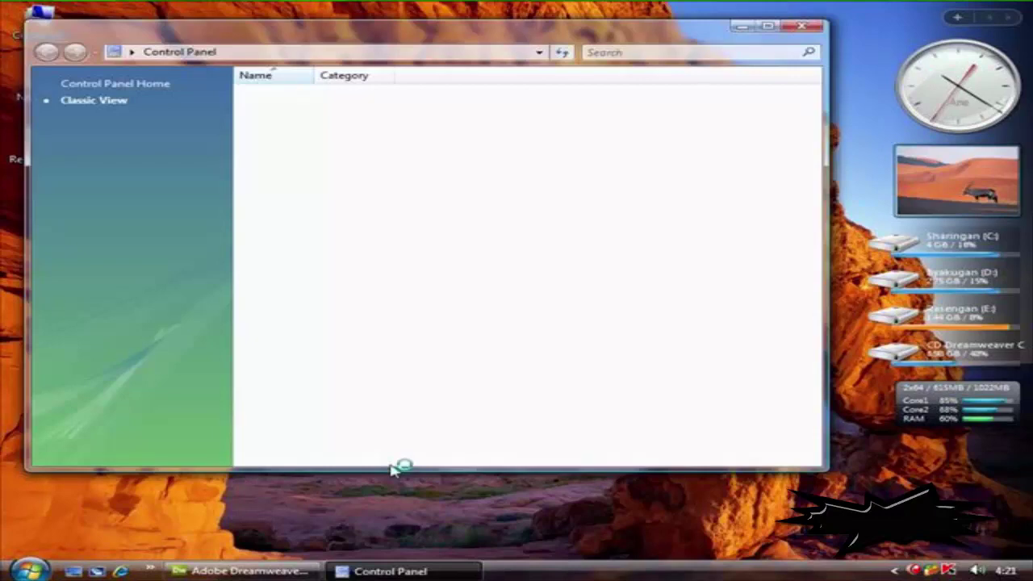
left_click(767, 26)
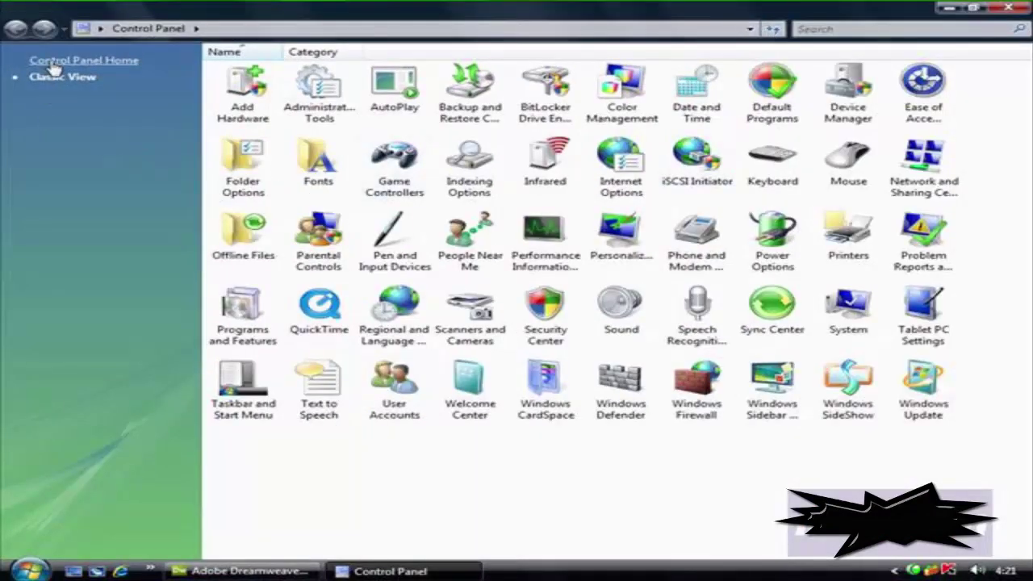
double_click(323, 93)
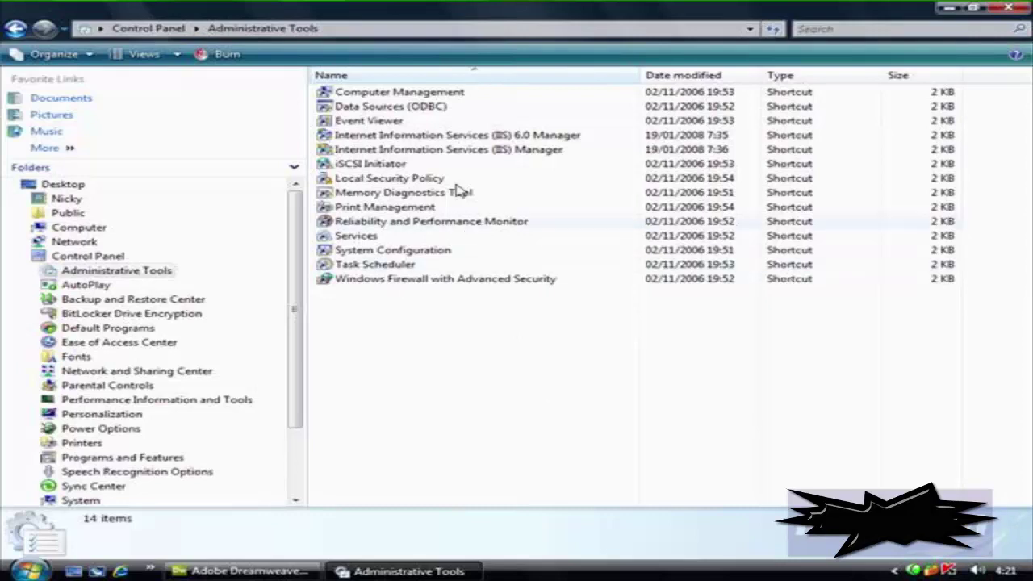
- Launch Internet Information Services (IIS) Manager to check that it is installed, and minimize its window
left_click(456, 155)
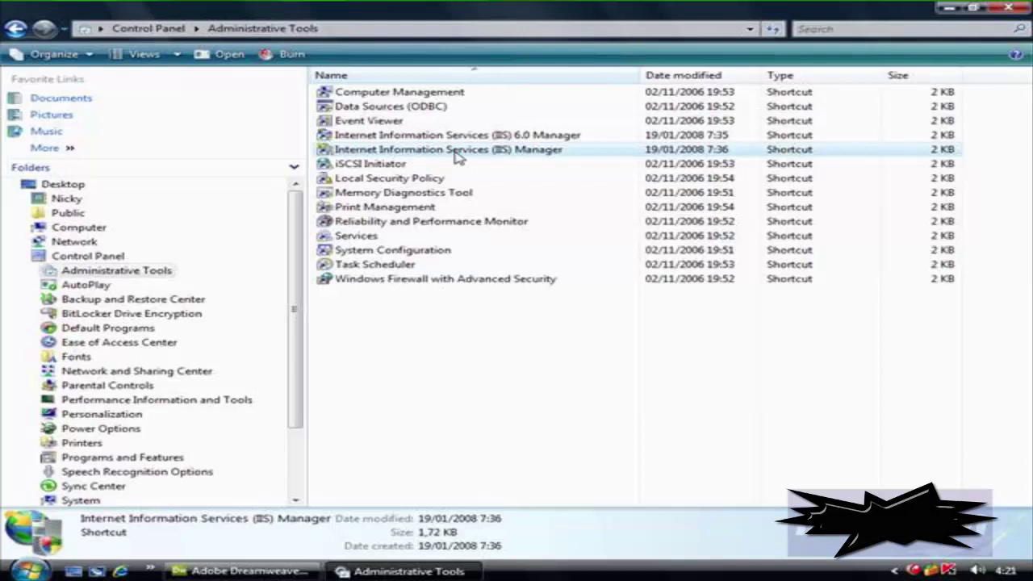
double_click(456, 155)
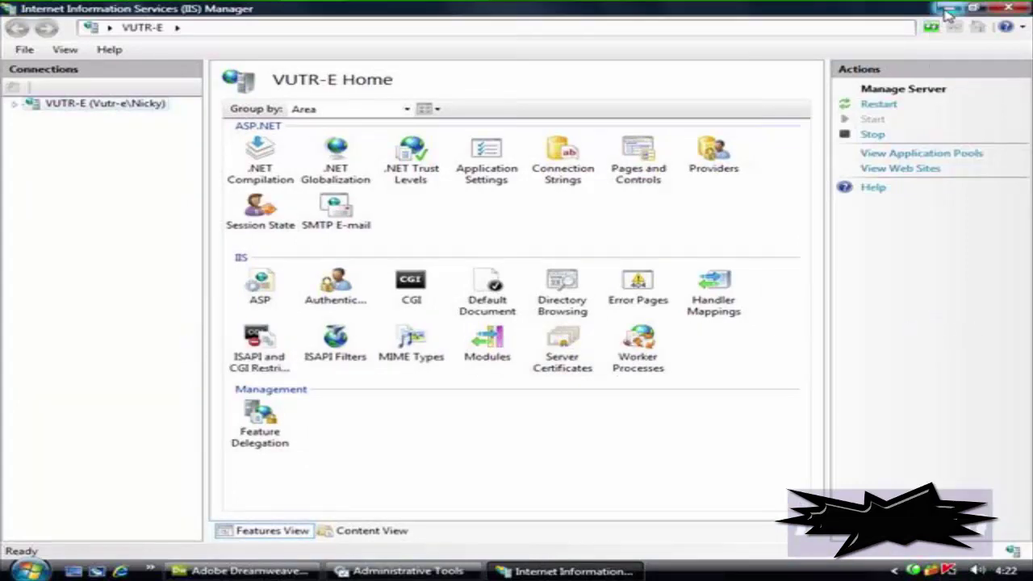
left_click(945, 8)
left_click(509, 396)
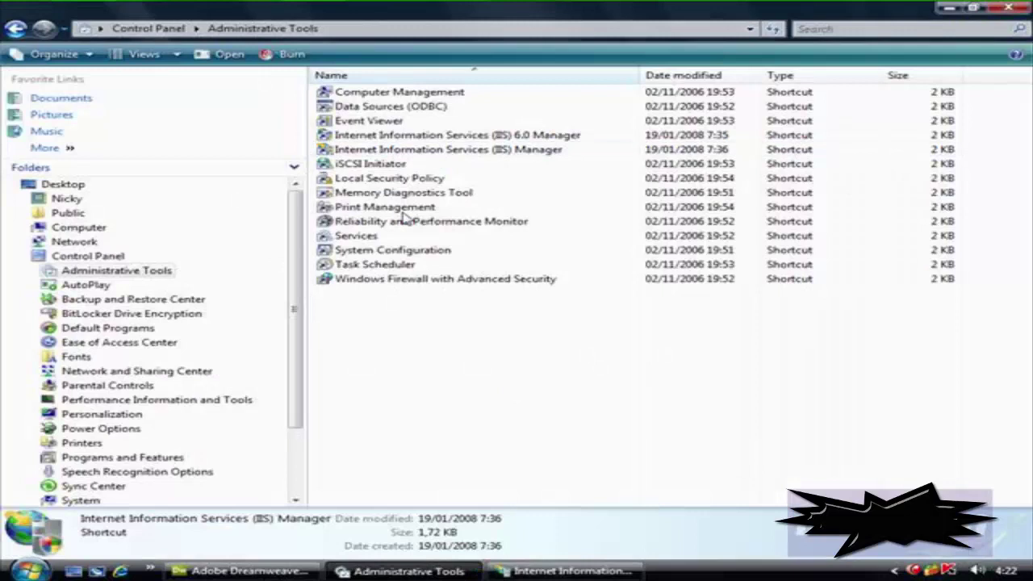
- Open the ODBC Data Source Administrator from Data Sources (ODBC) and show the user data sources
left_click(408, 109)
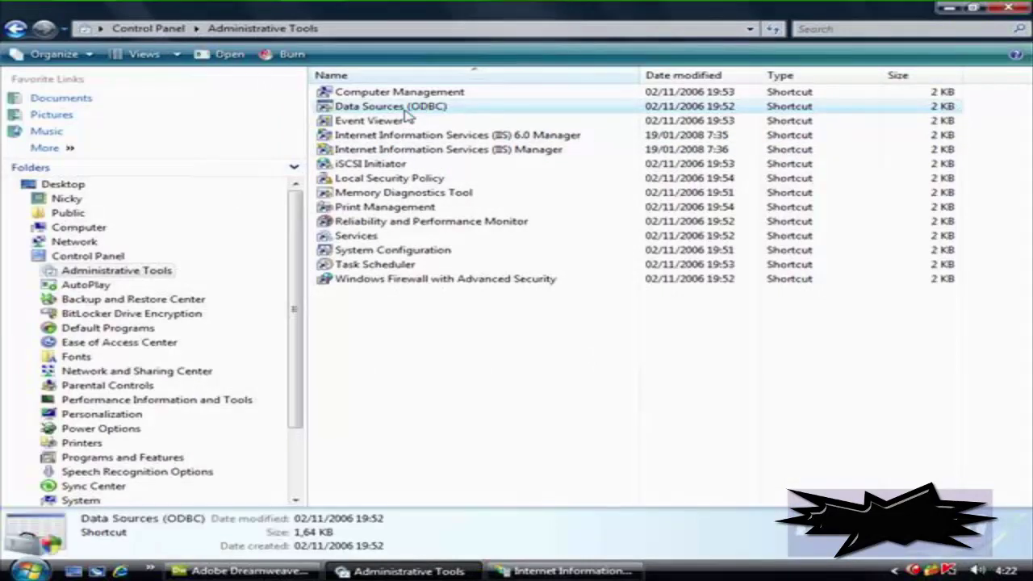
double_click(408, 112)
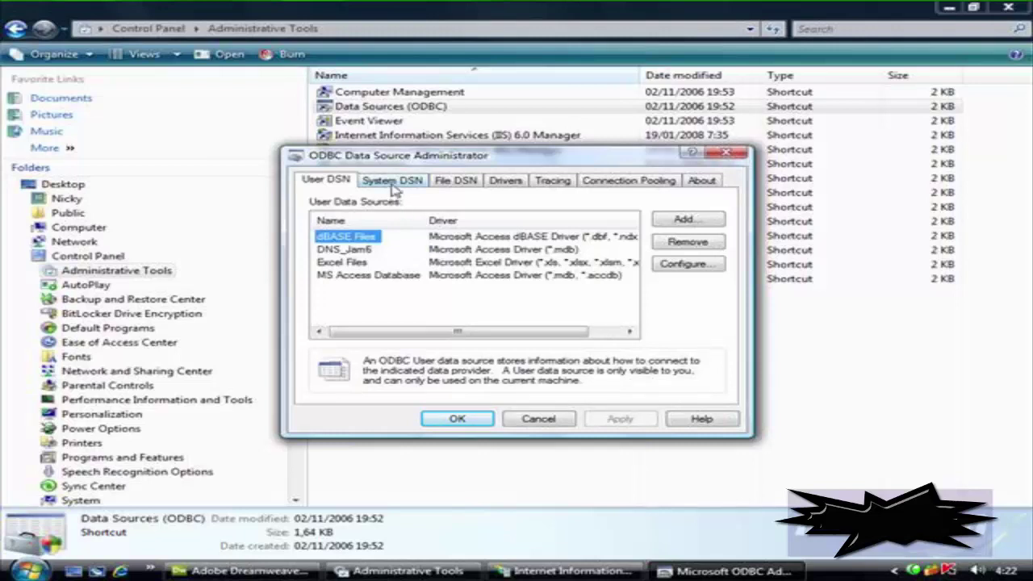
left_click(318, 185)
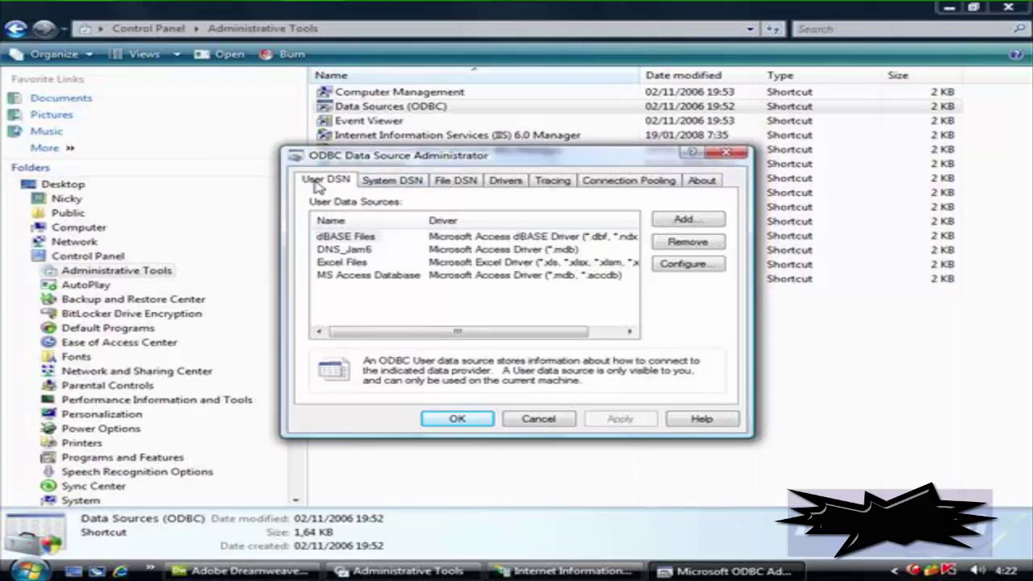
- Add a user data source with the Microsoft Access Driver (*.mdb) and name it DNS_Jam6
left_click(699, 221)
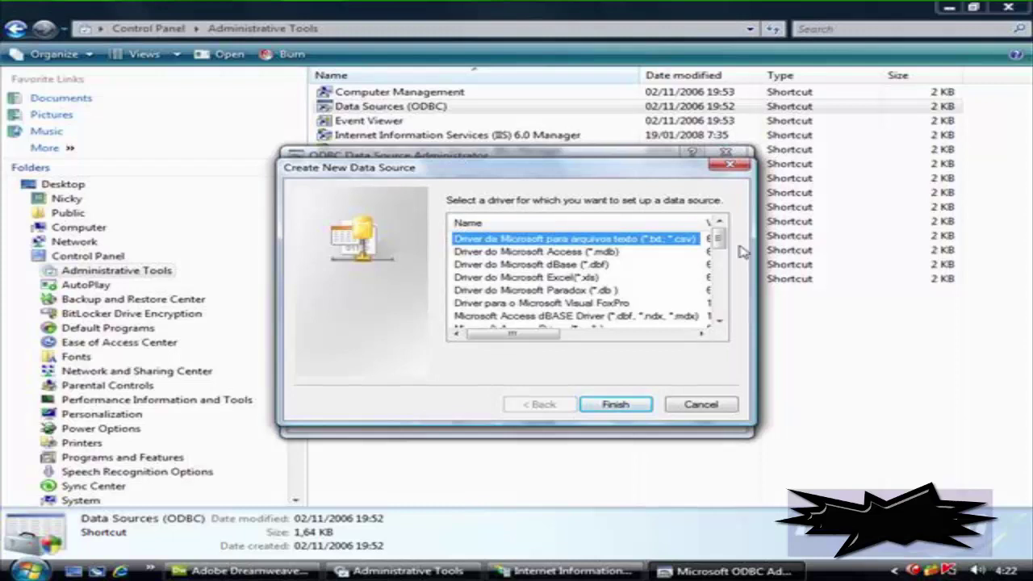
left_click_drag(718, 243, 726, 259)
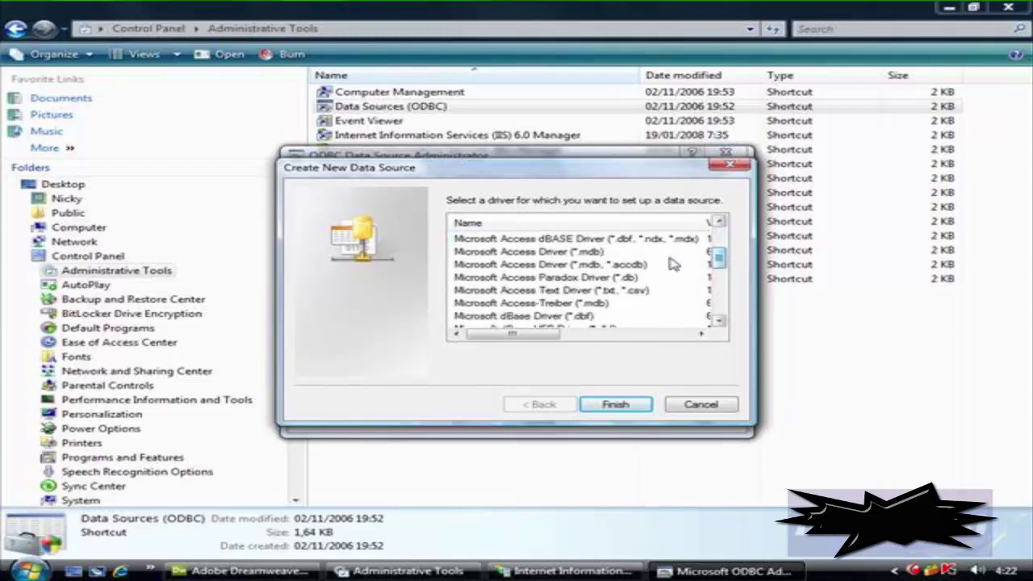
left_click(568, 253)
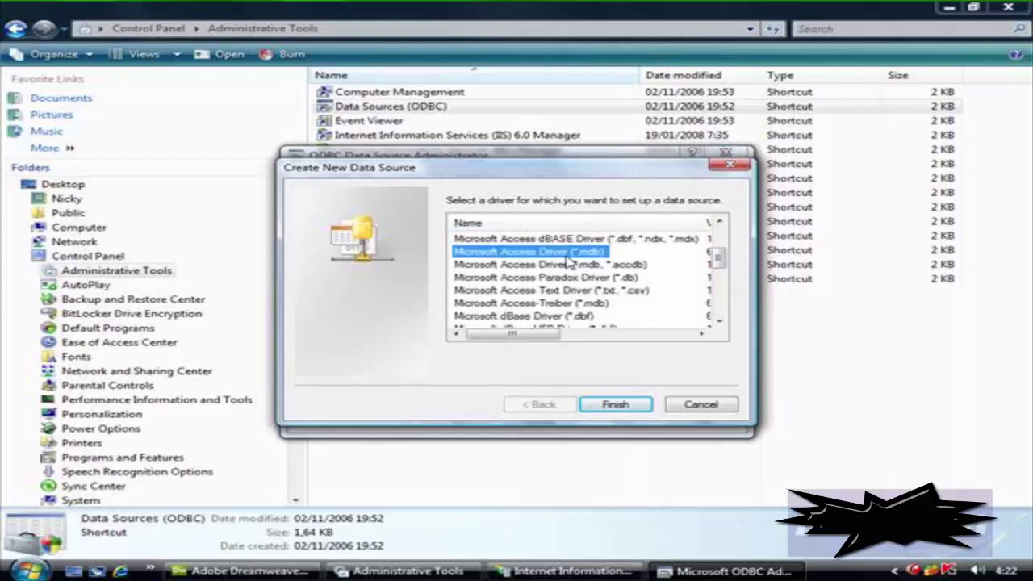
left_click(637, 408)
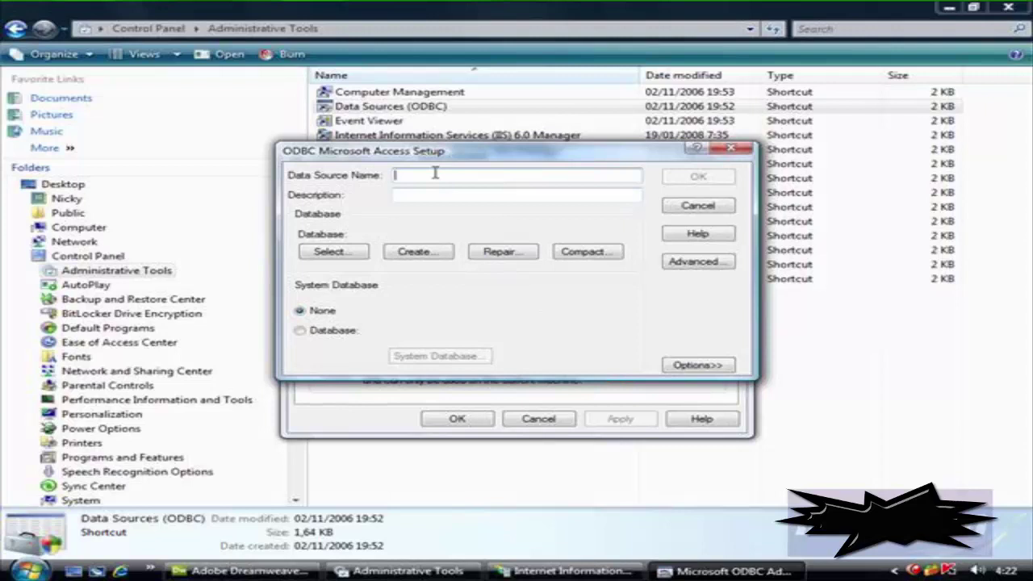
type("DNS_")
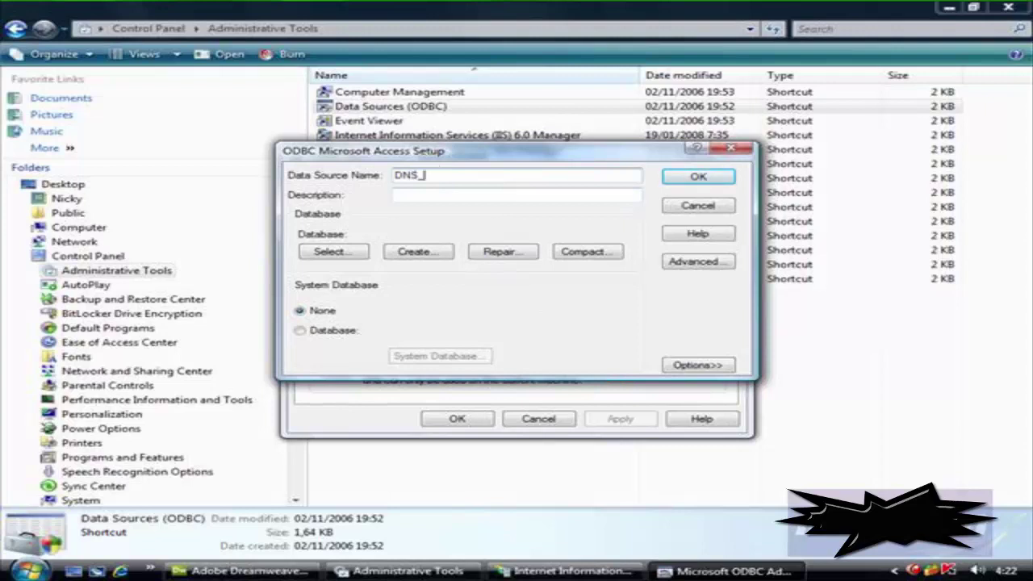
type("Jam6")
- Start creating a new database for the data source and choose the folder C:\DreamCS3\Jam6 as its location
left_click(446, 254)
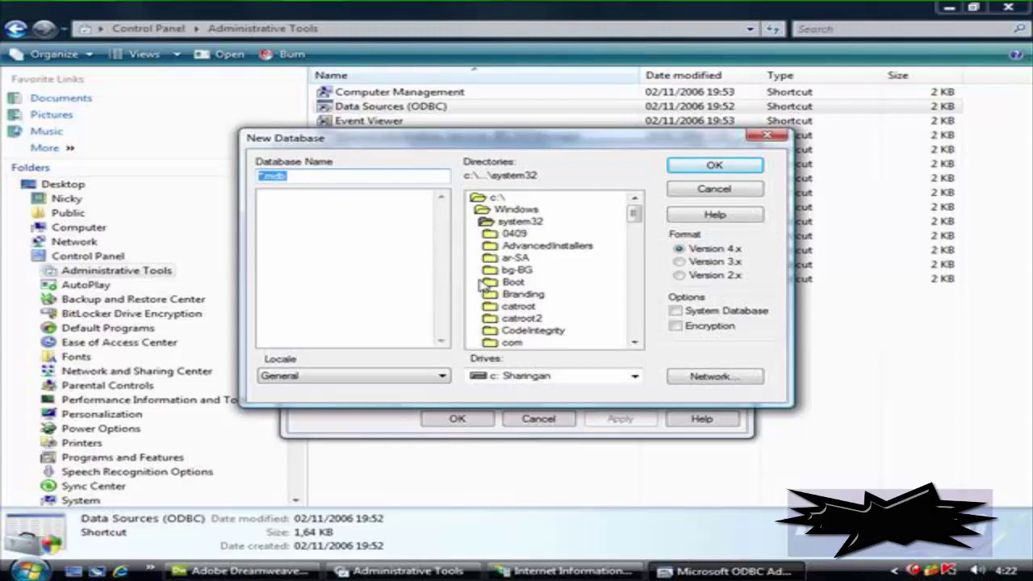
double_click(482, 198)
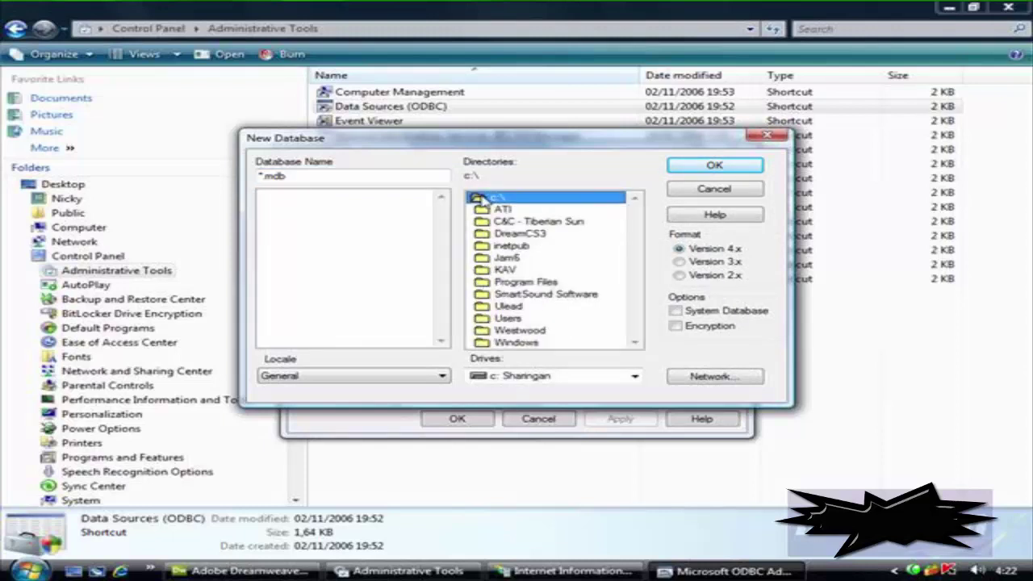
double_click(512, 234)
double_click(517, 288)
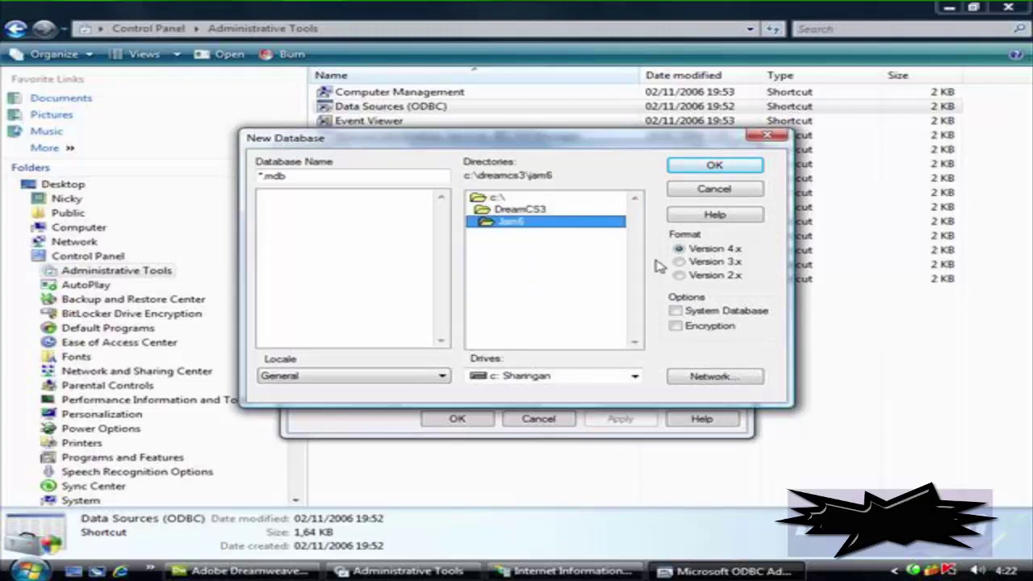
left_click(707, 171)
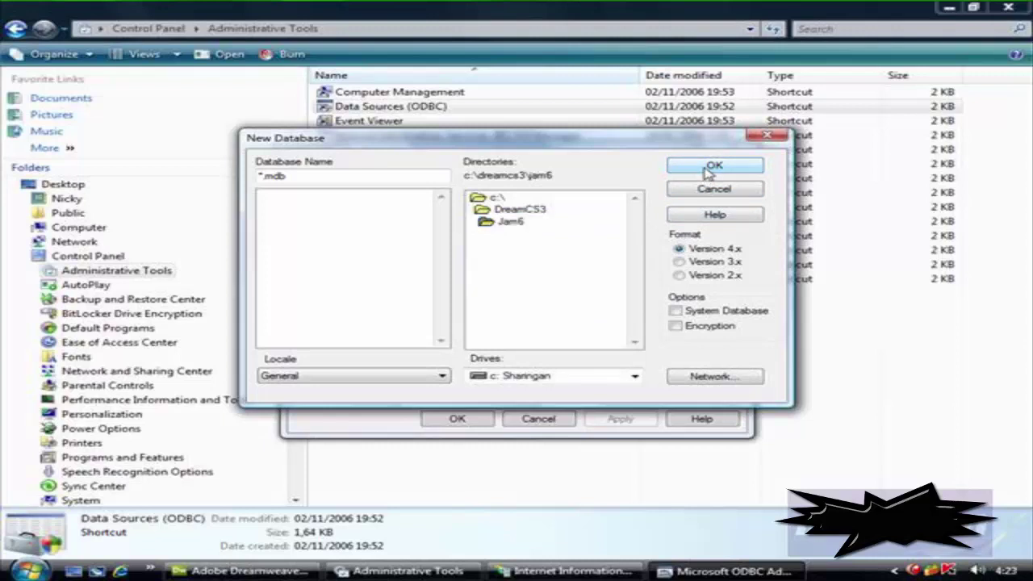
- Name the new database DBJam6, create it and dismiss the confirmation message
left_click(295, 179)
double_click(295, 179)
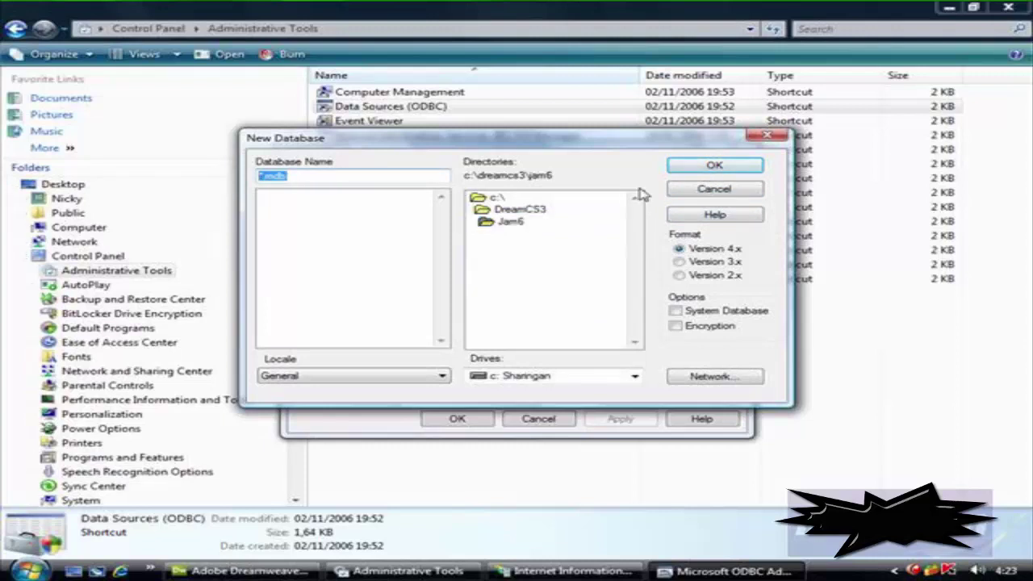
type("D")
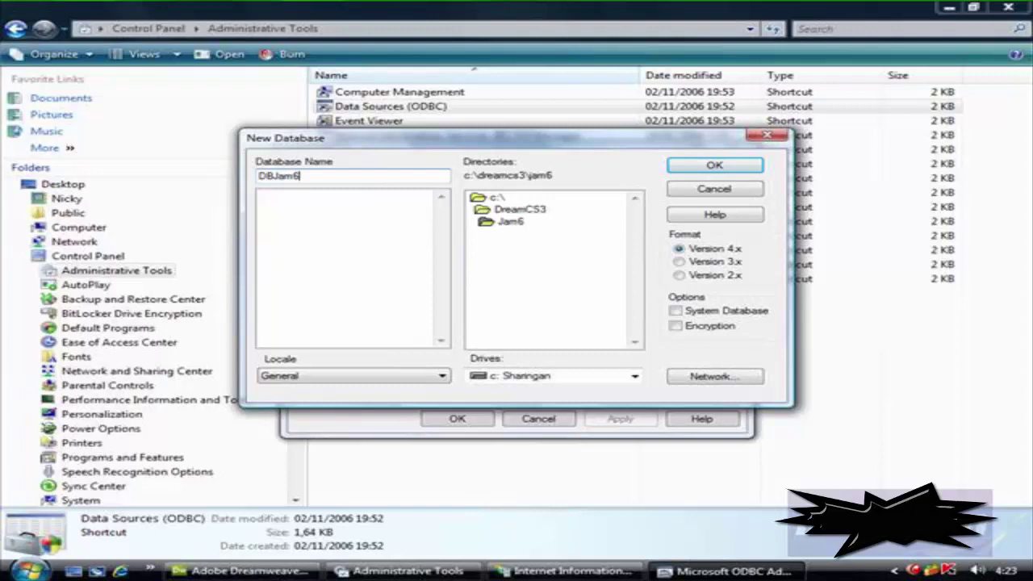
type("BJam6")
left_click(714, 164)
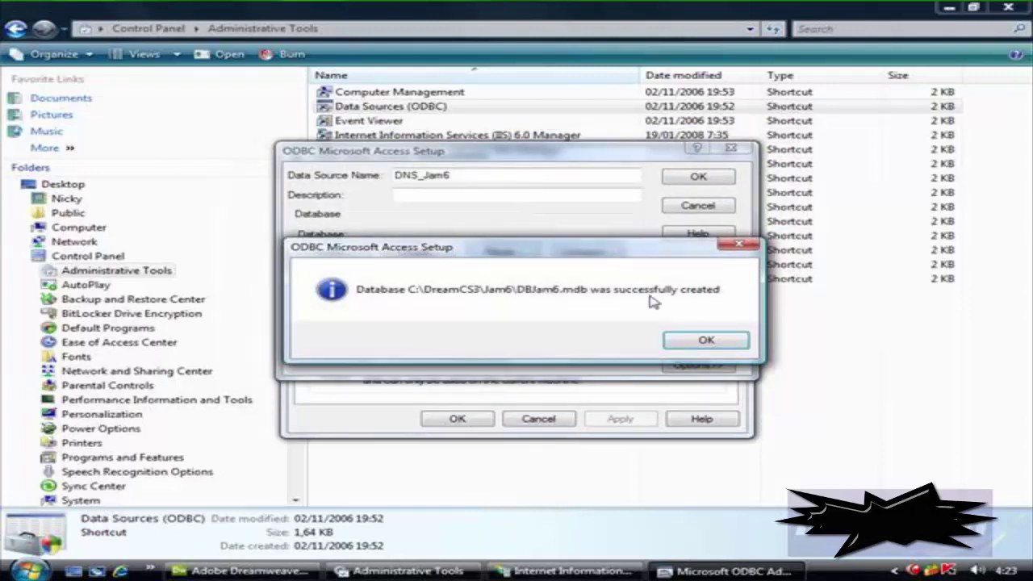
left_click_drag(537, 256, 534, 260)
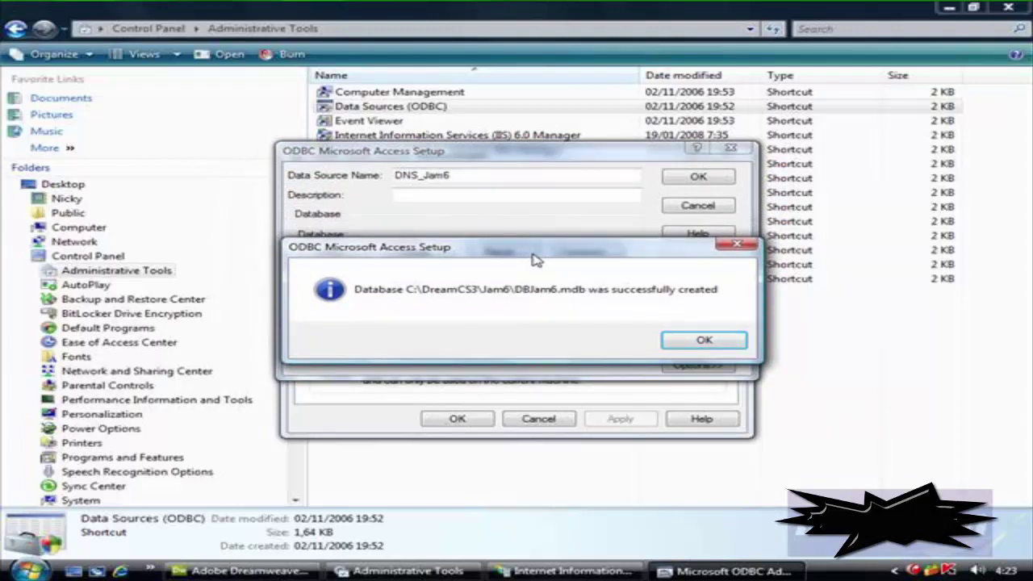
left_click(734, 341)
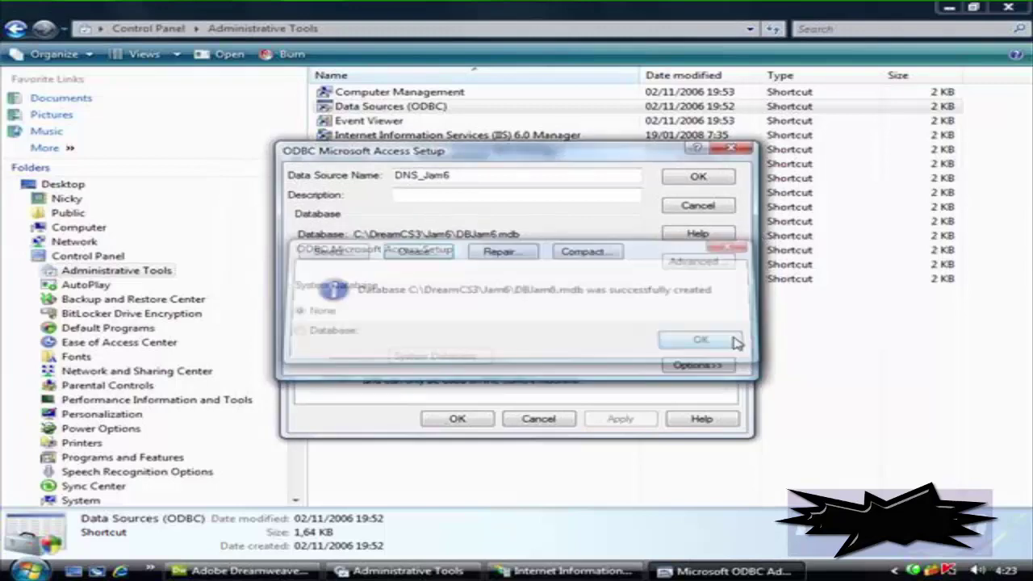
- Save the data source, replacing the existing DNS_Jam6 definition, and close the ODBC Data Source Administrator
left_click(699, 177)
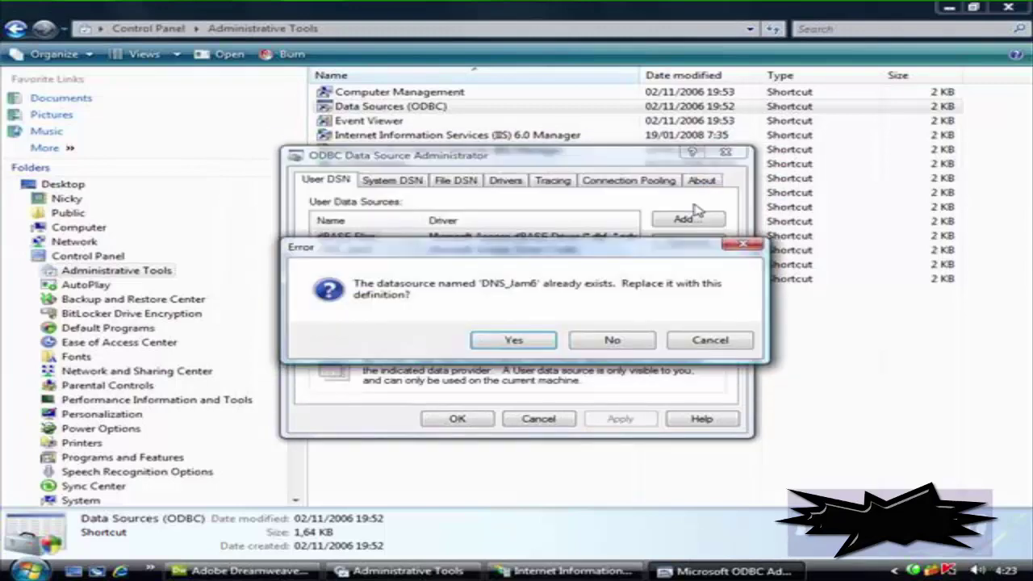
left_click(557, 341)
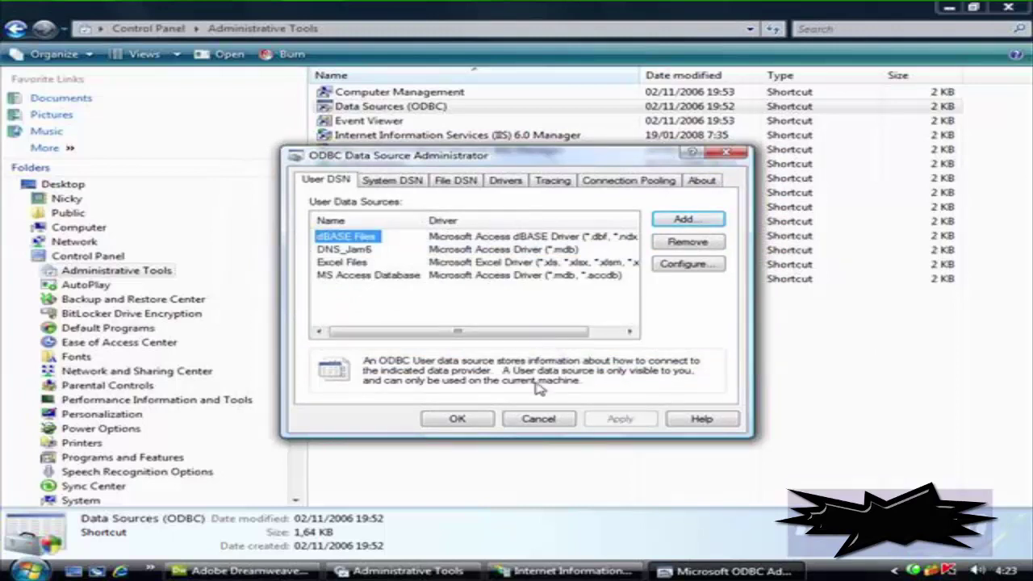
left_click(475, 425)
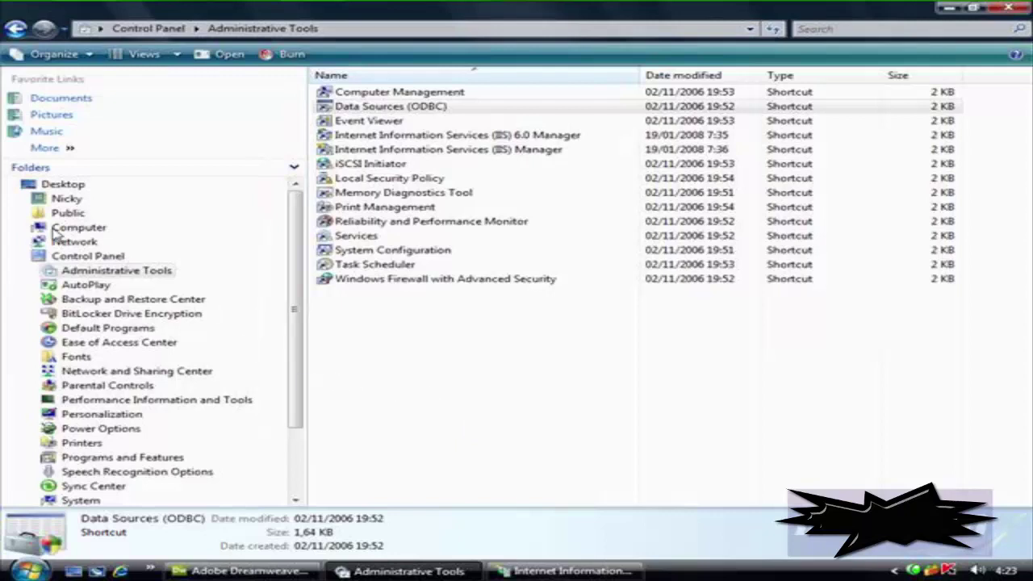
- Browse to the folder C:\DreamCS3\Jam6 and select the DBJam6 database file
left_click(78, 227)
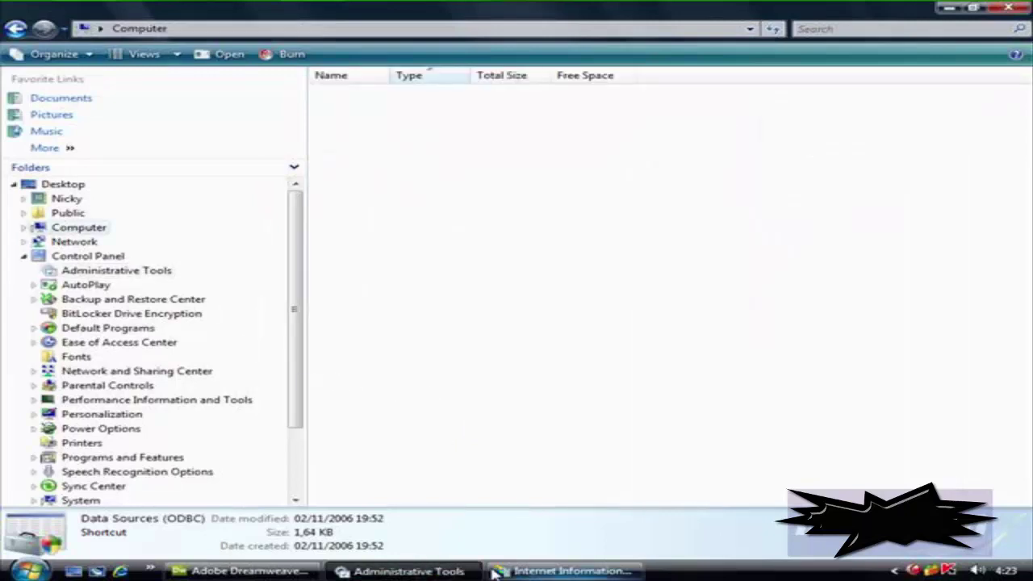
left_click(23, 228)
left_click(58, 242)
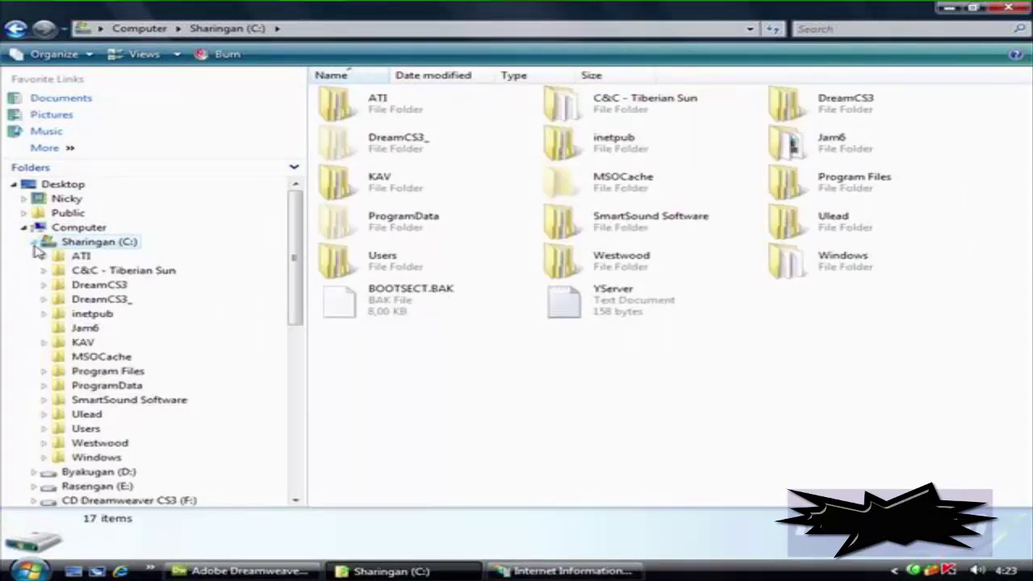
left_click(93, 290)
left_click(44, 287)
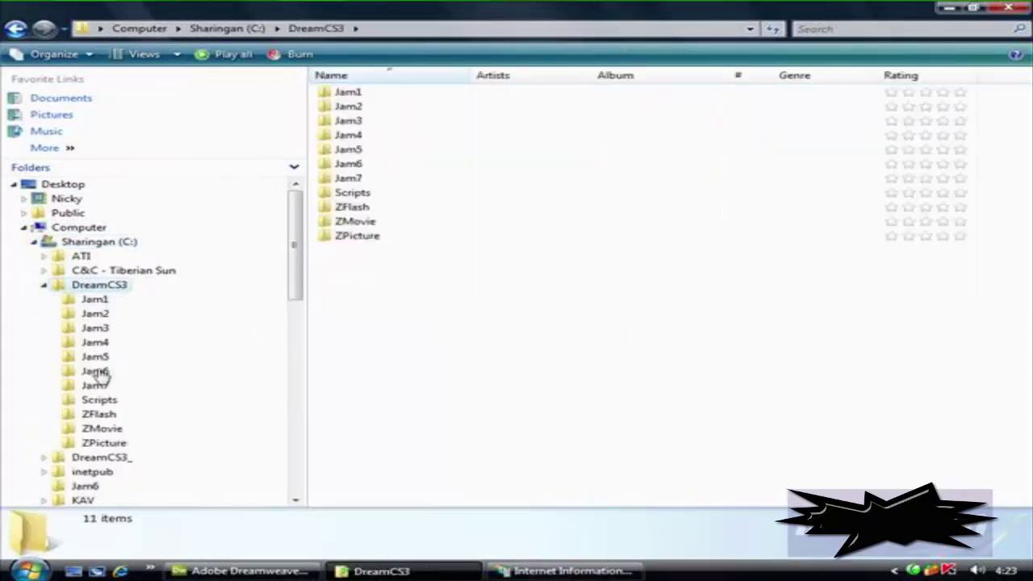
left_click(95, 371)
left_click(355, 97)
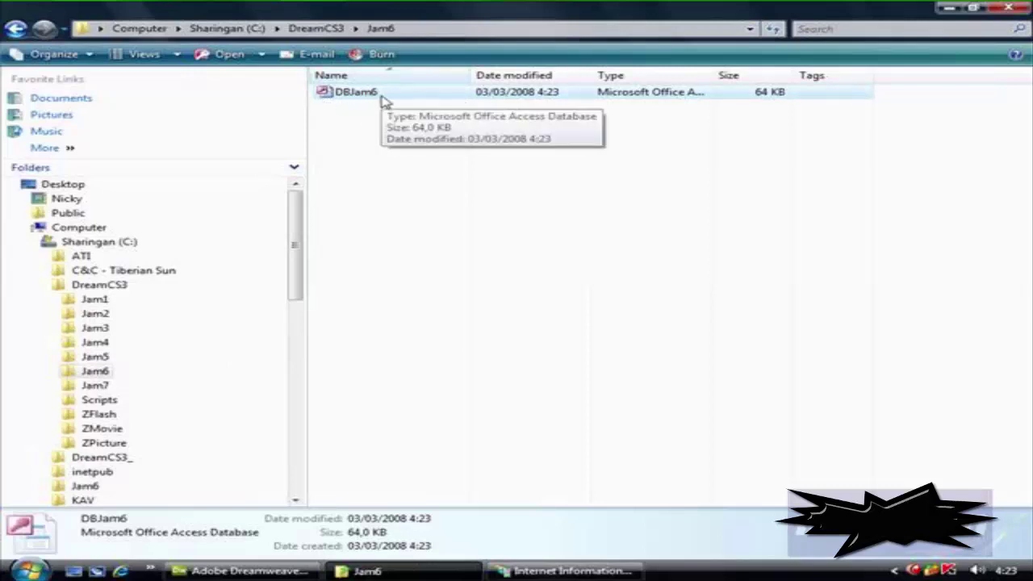
- Open the DBJam6 database file in Microsoft Access
left_click(385, 212)
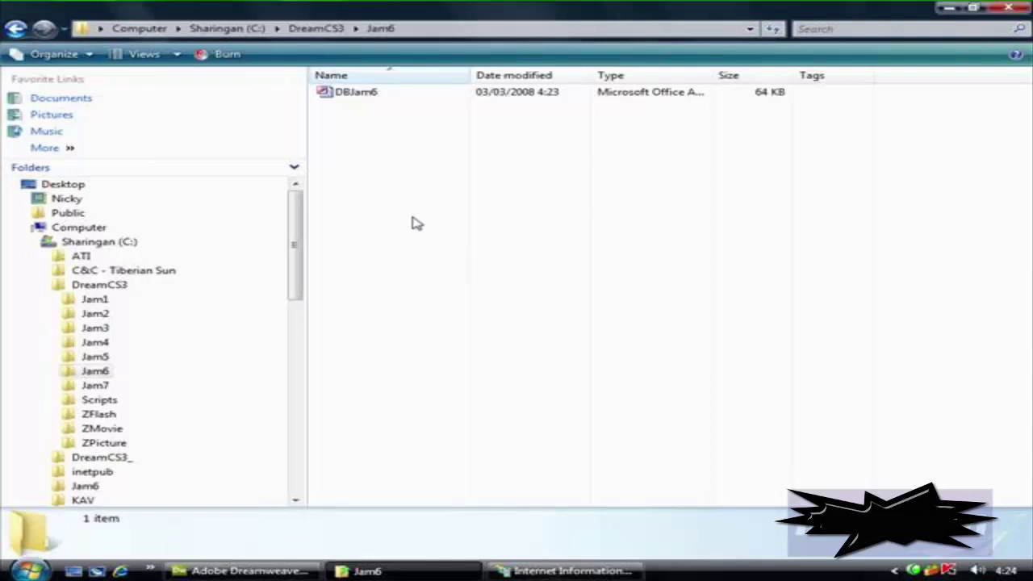
left_click_drag(295, 222, 295, 222)
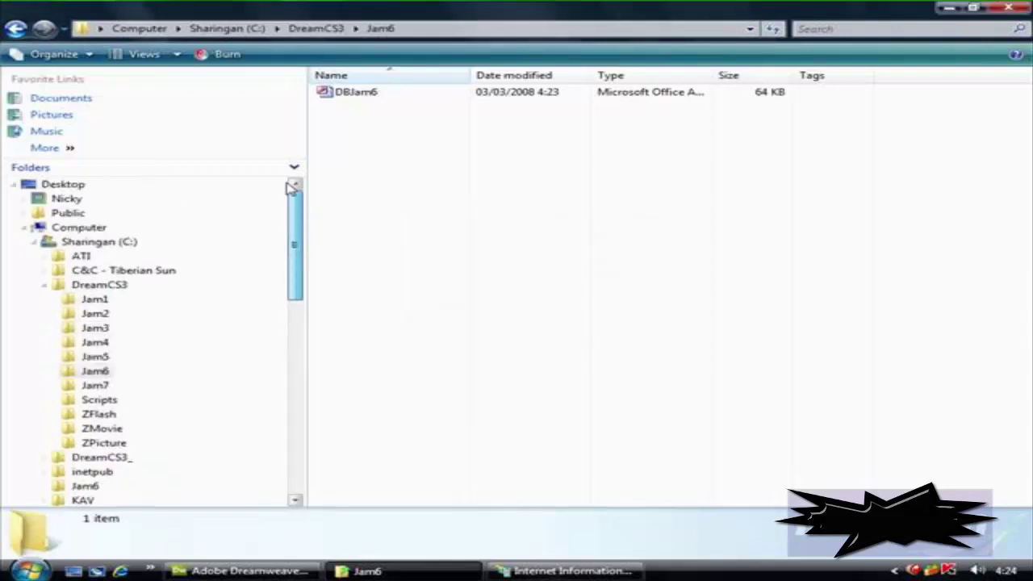
left_click(324, 94)
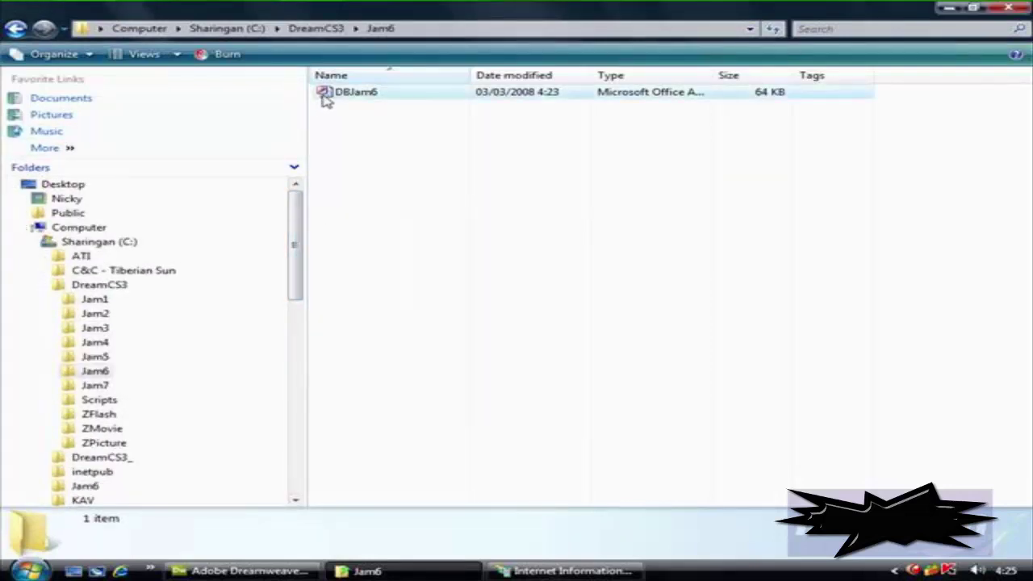
left_click(423, 29)
left_click(396, 127)
double_click(376, 97)
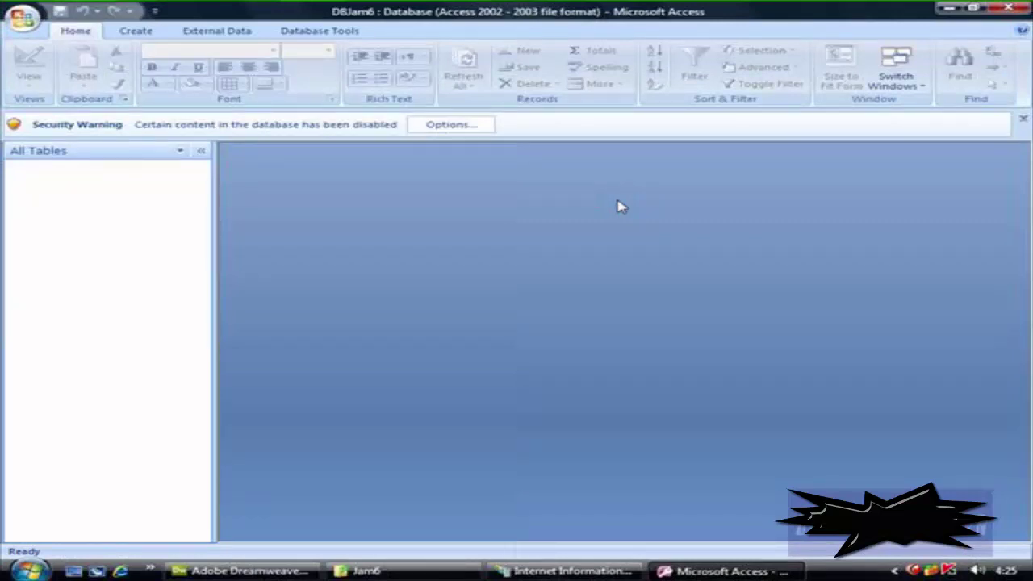
- Create a new table in Design view and add the fields nim, nama and tgl_lahir
left_click(121, 33)
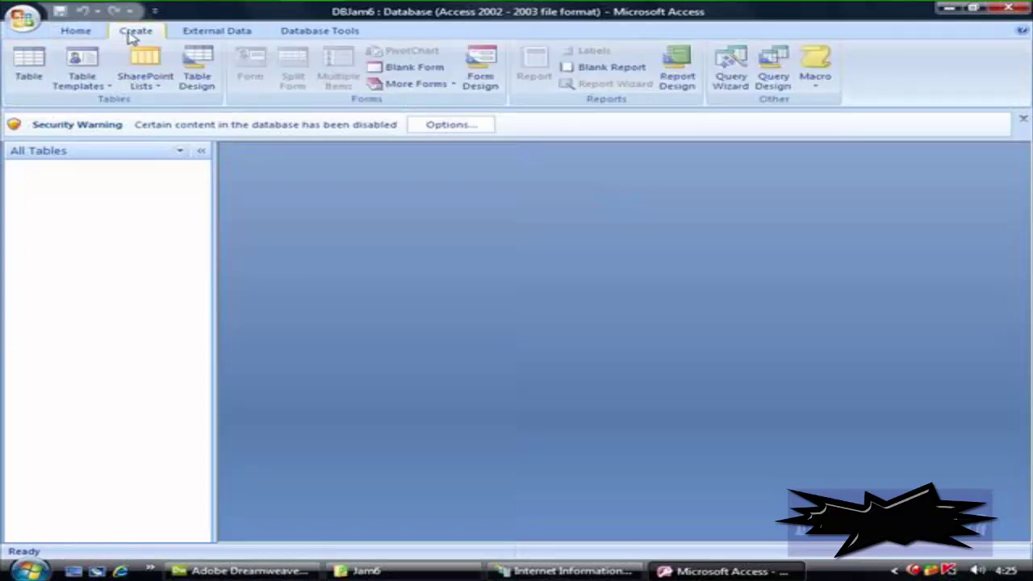
left_click(198, 80)
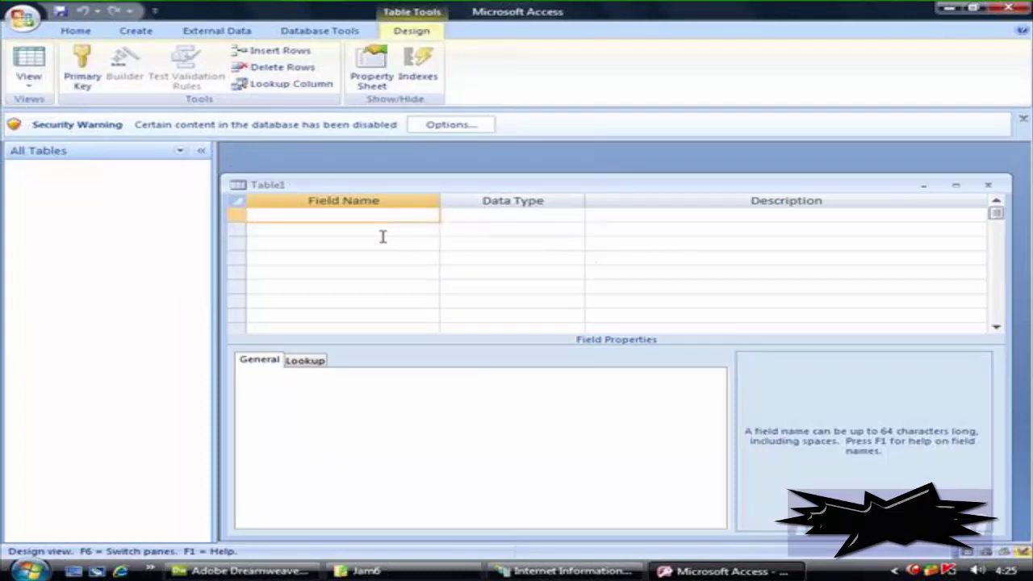
type("nimn")
key("BackSpace")
left_click(378, 233)
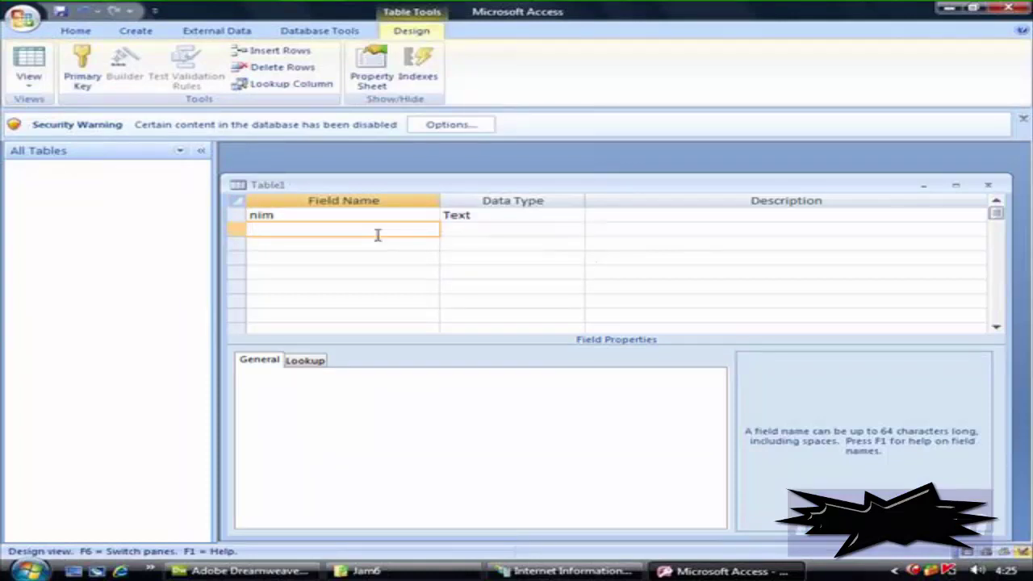
type("nama")
left_click(356, 245)
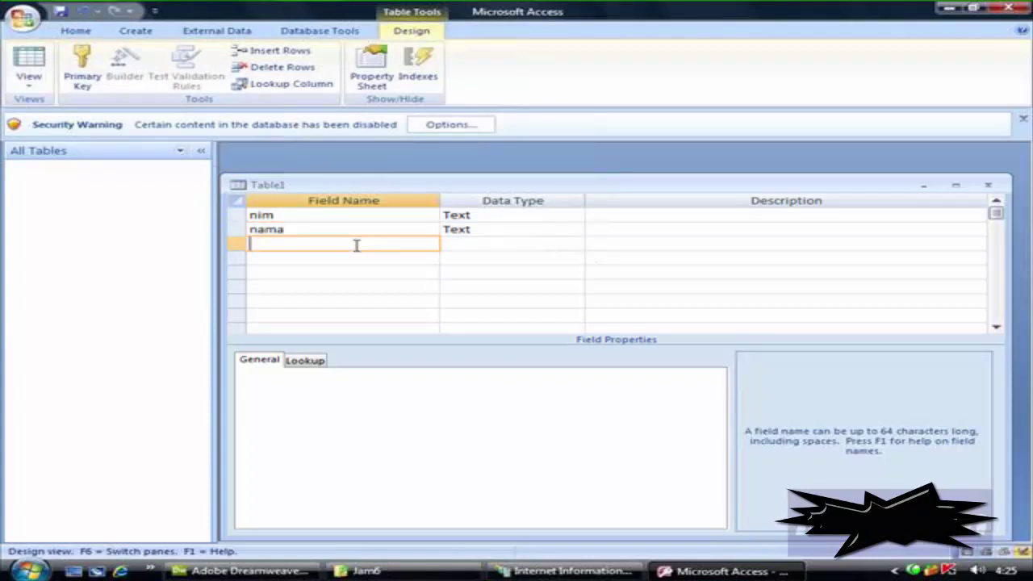
type("tgl_lahir")
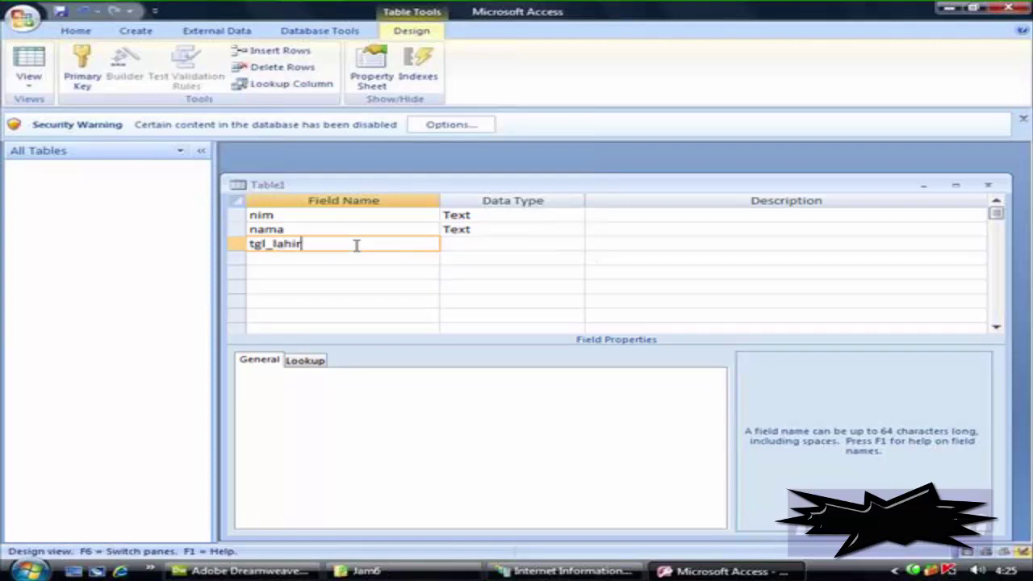
key("Down")
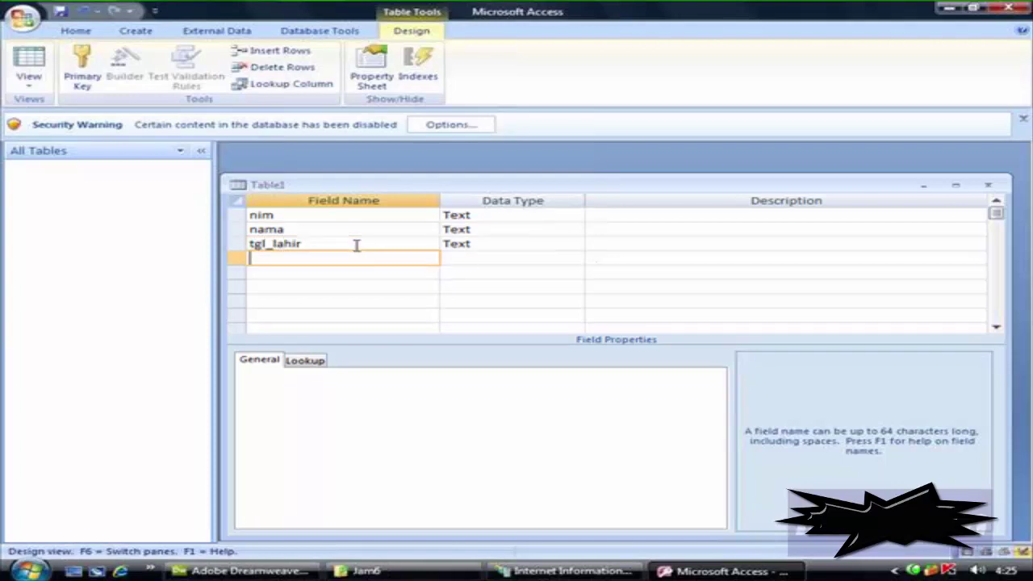
- Add the fields fakultas and alamat below tgl_lahir in the table design
type("fakultas")
key("Down")
type("alma")
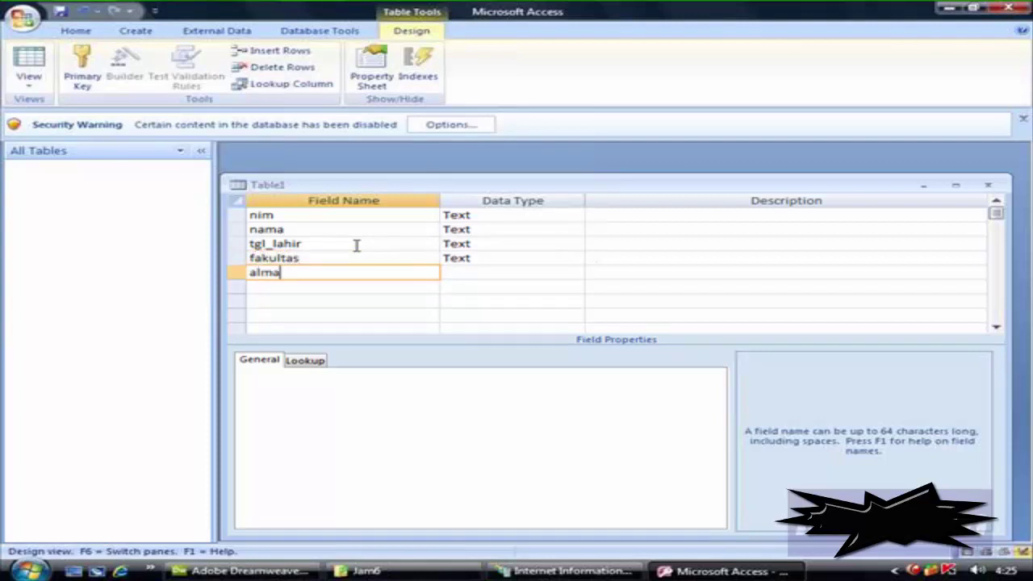
key("BackSpace")
key("BackSpace")
type("amat")
- Set the data type of nim to AutoNumber and the data type of tgl_lahir to Date/Time
left_click(495, 215)
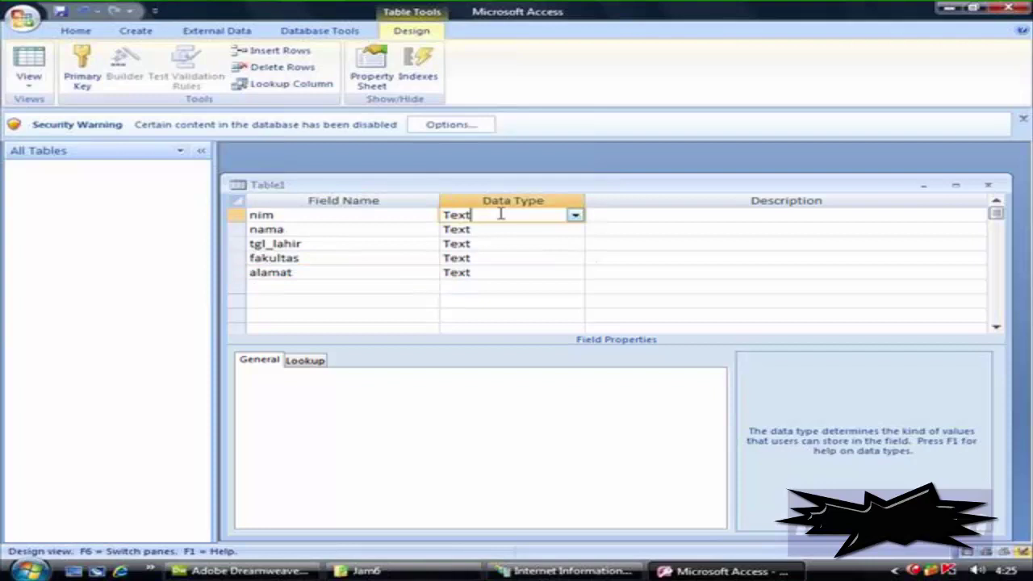
left_click(575, 215)
left_click(515, 299)
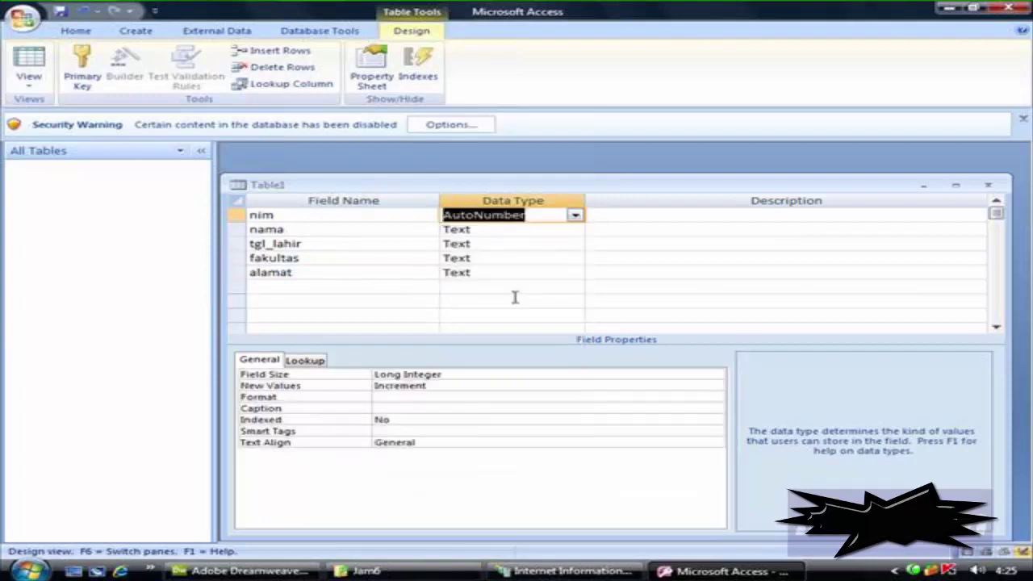
left_click(487, 229)
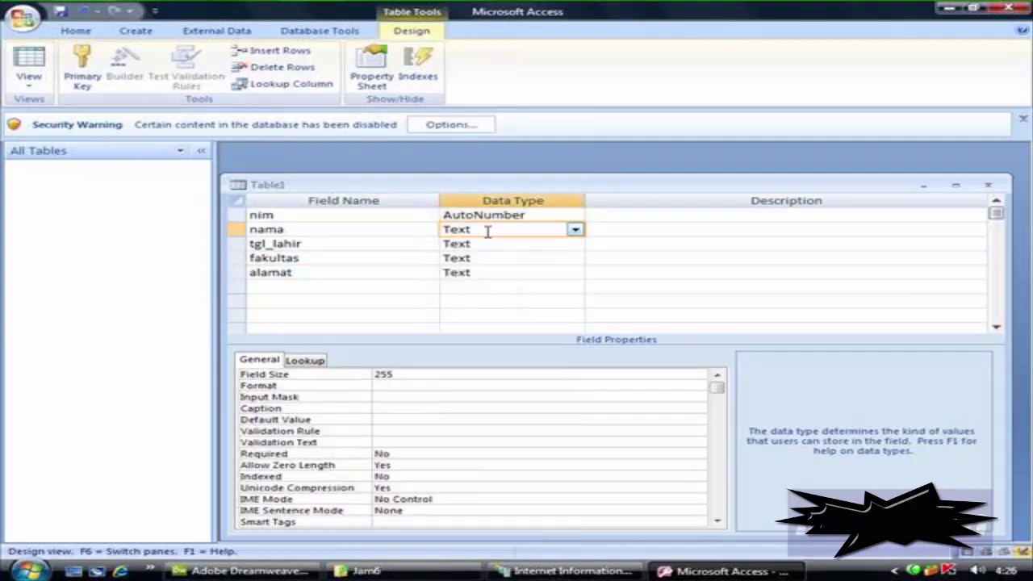
left_click(494, 244)
left_click(573, 243)
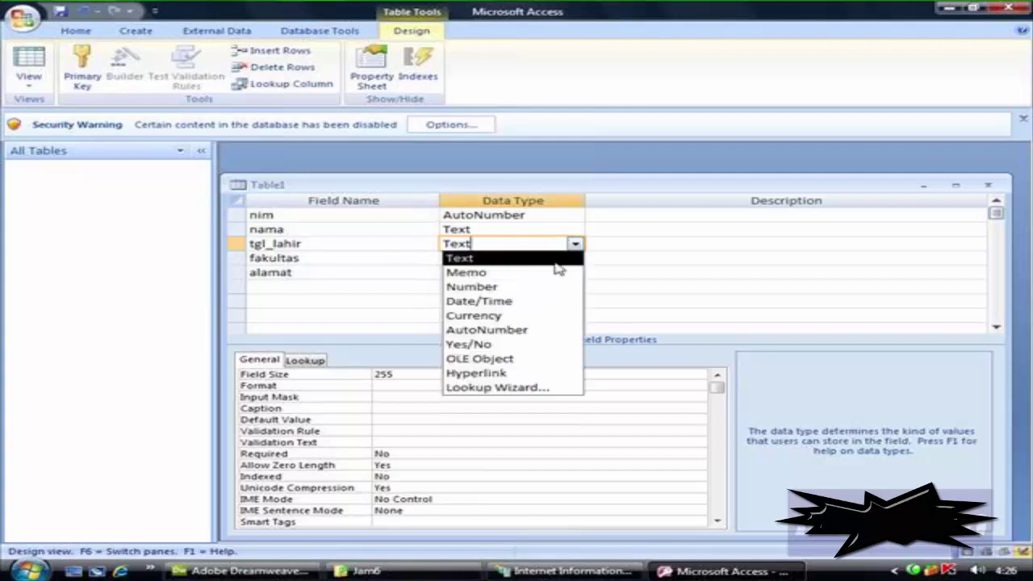
left_click(524, 300)
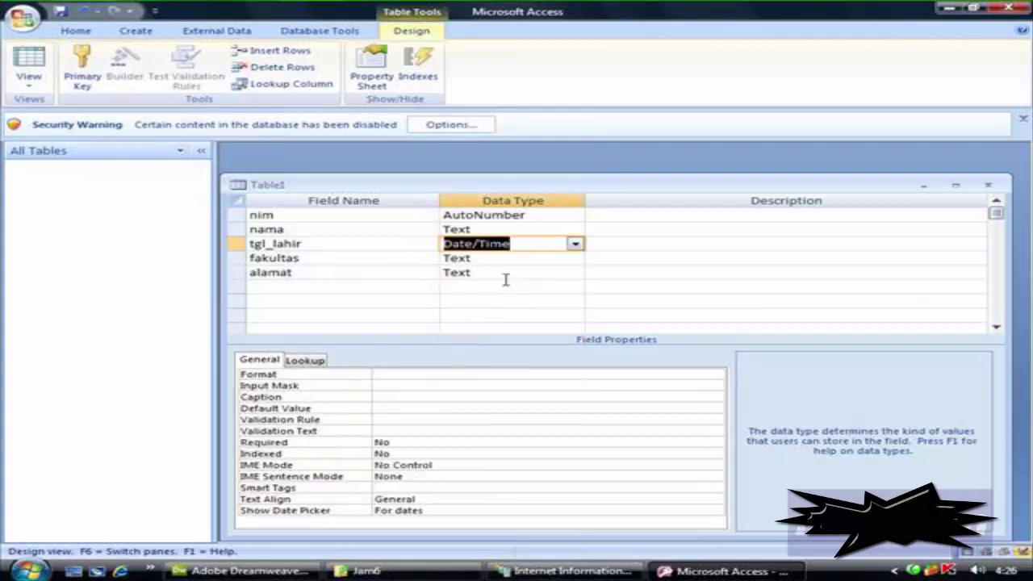
left_click(489, 260)
left_click(491, 275)
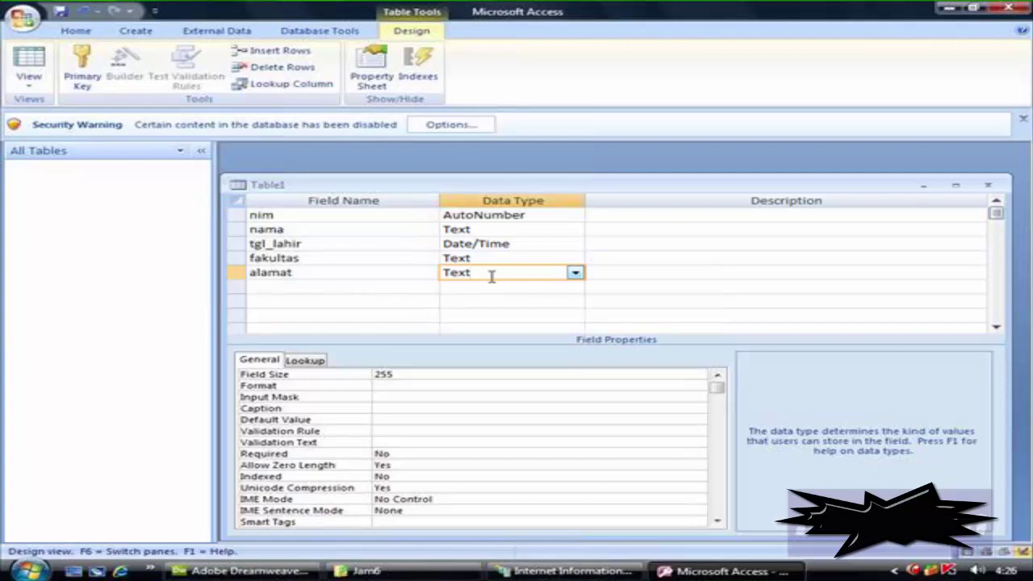
- Make nim the primary key in the maximized table design and dismiss the security warning
left_click(304, 214)
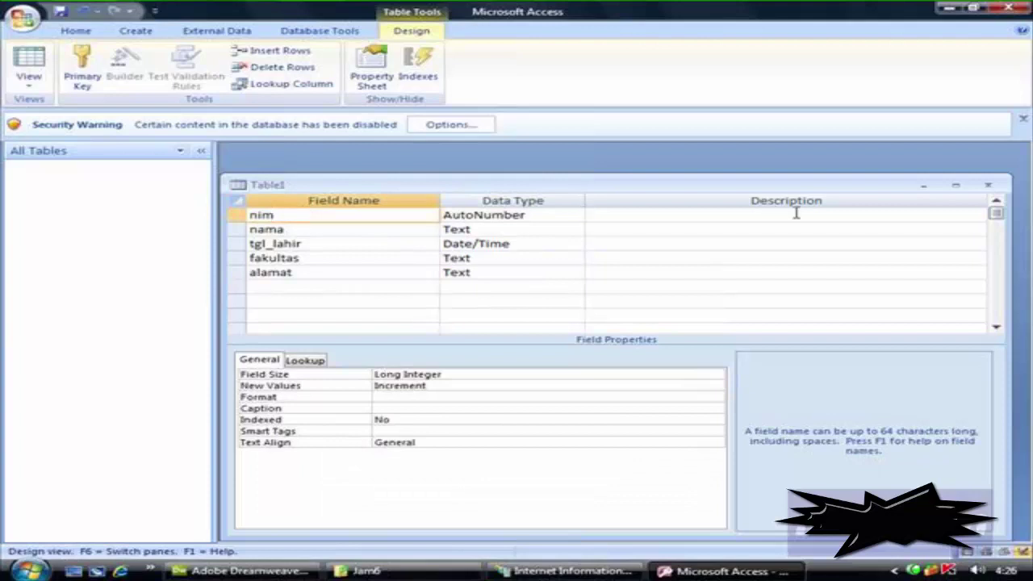
left_click(955, 185)
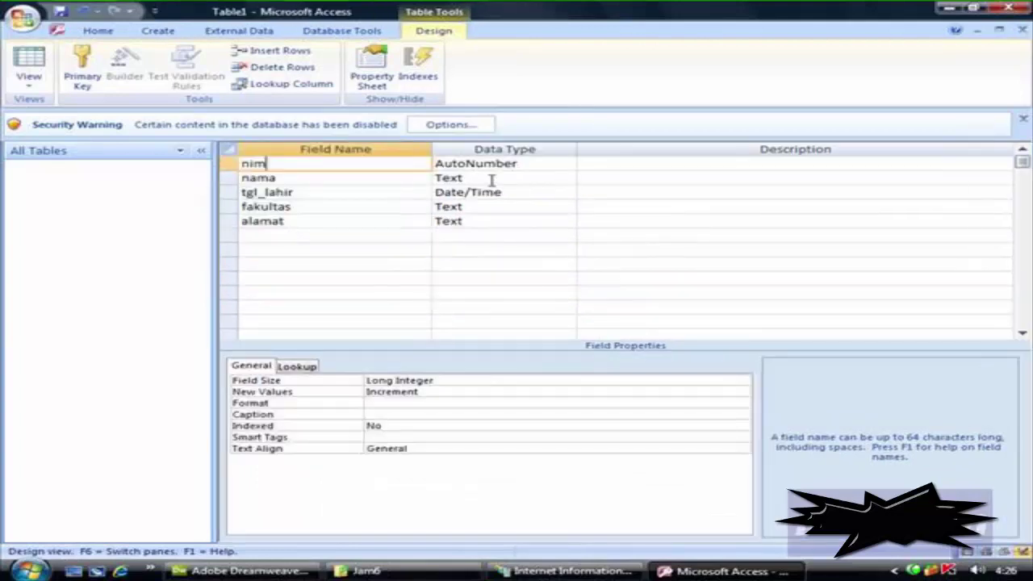
left_click(82, 68)
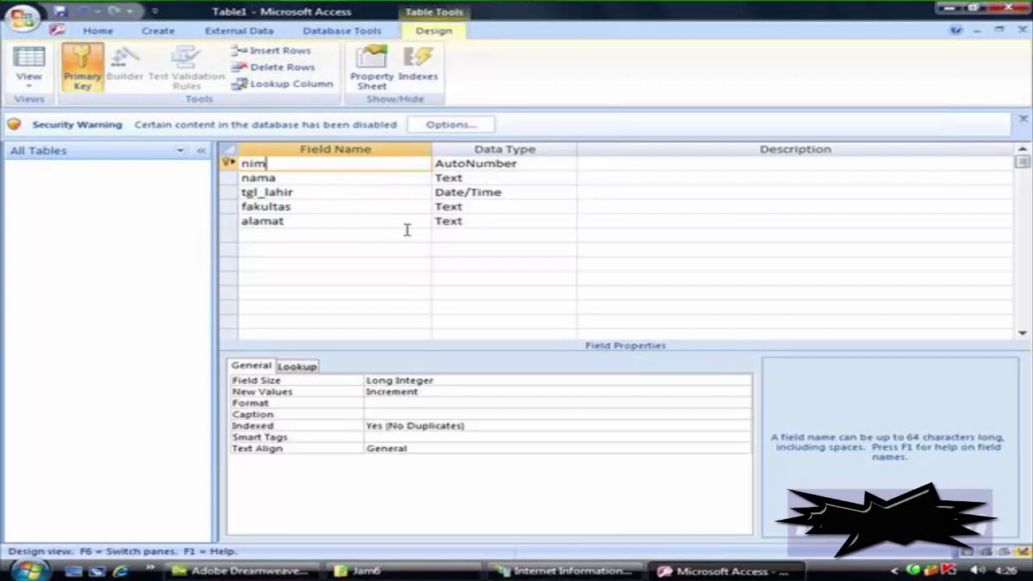
left_click(1021, 119)
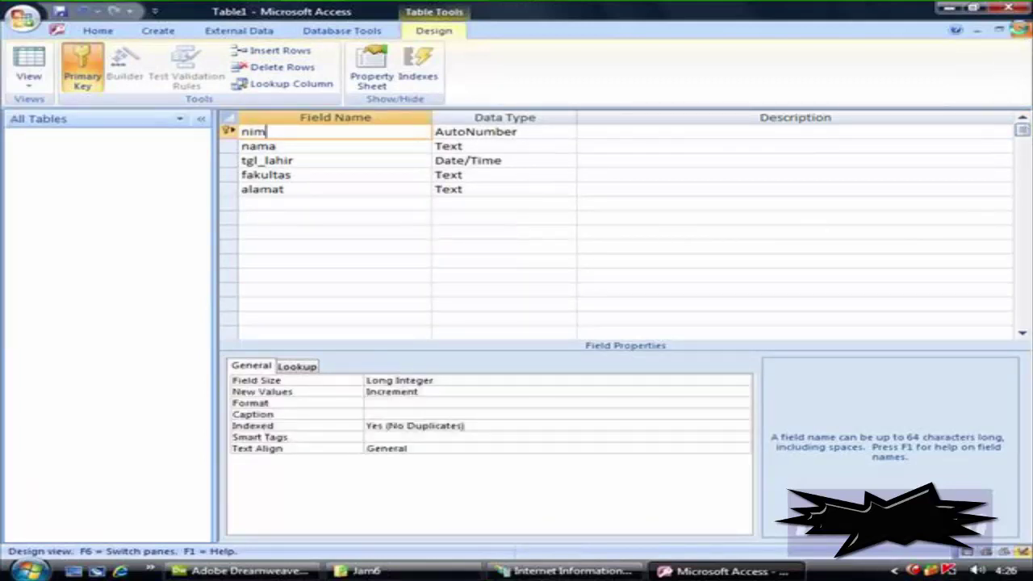
- Close the table design and save it under the name t_mahasiswa
left_click(1021, 29)
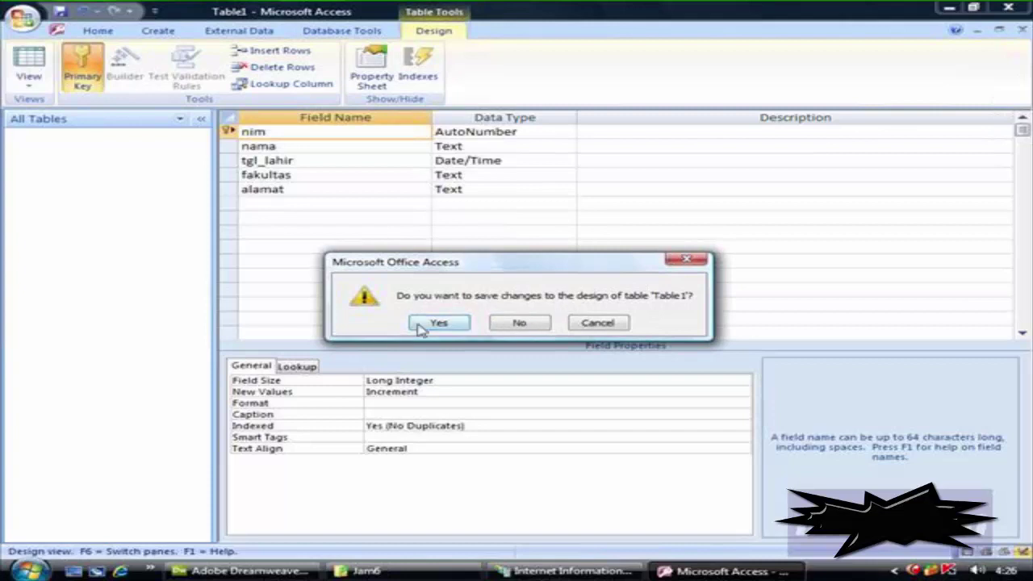
left_click(438, 322)
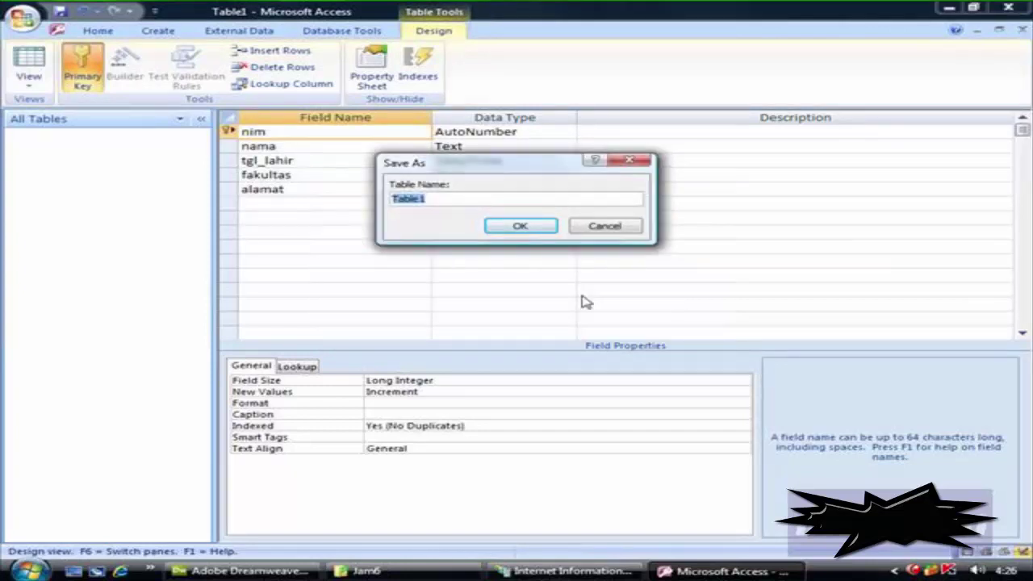
type("t_mahasiswa")
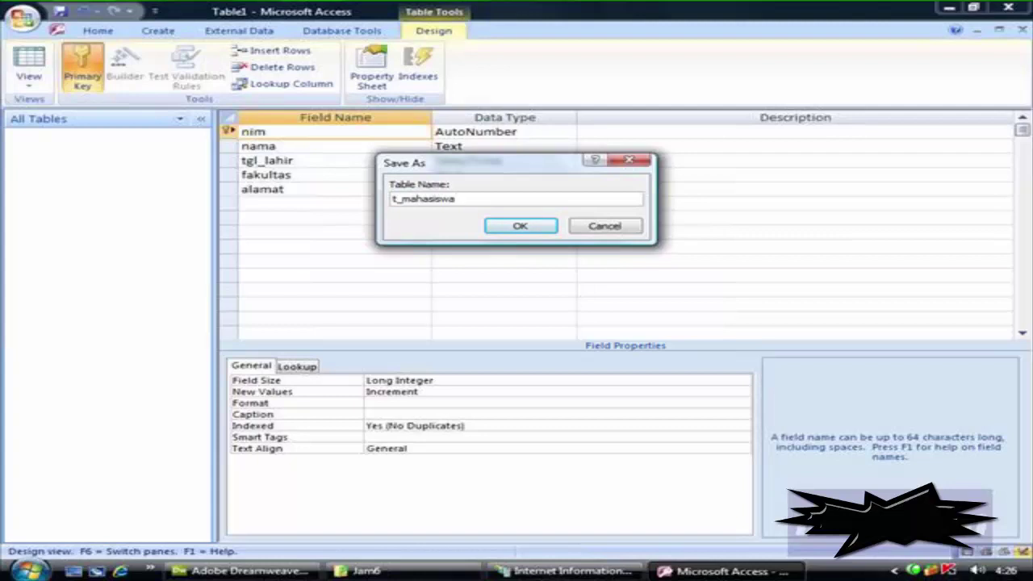
left_click(519, 227)
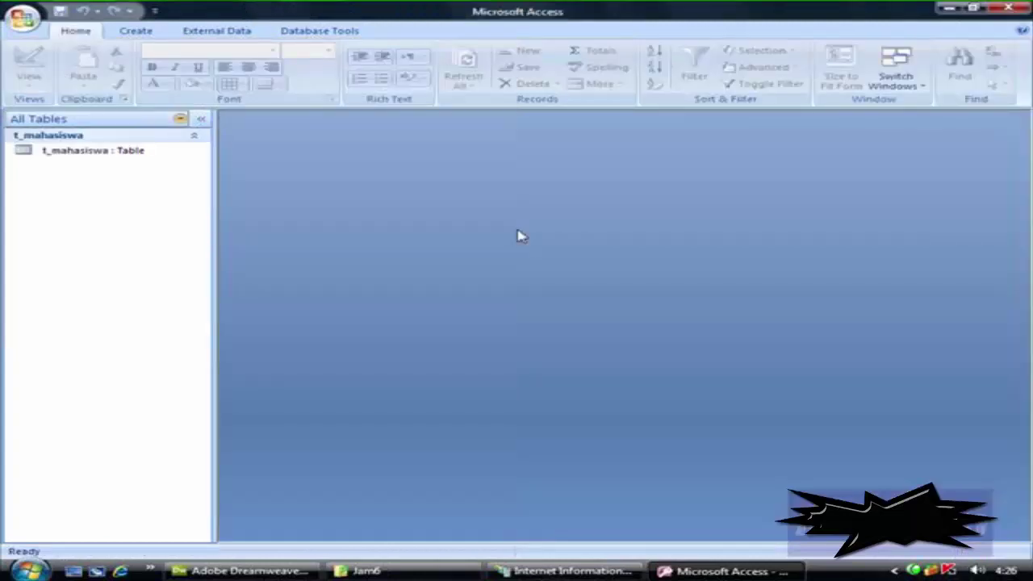
- Open the t_mahasiswa table maximized in Datasheet view and enter the student names for the first two records in nama
double_click(81, 155)
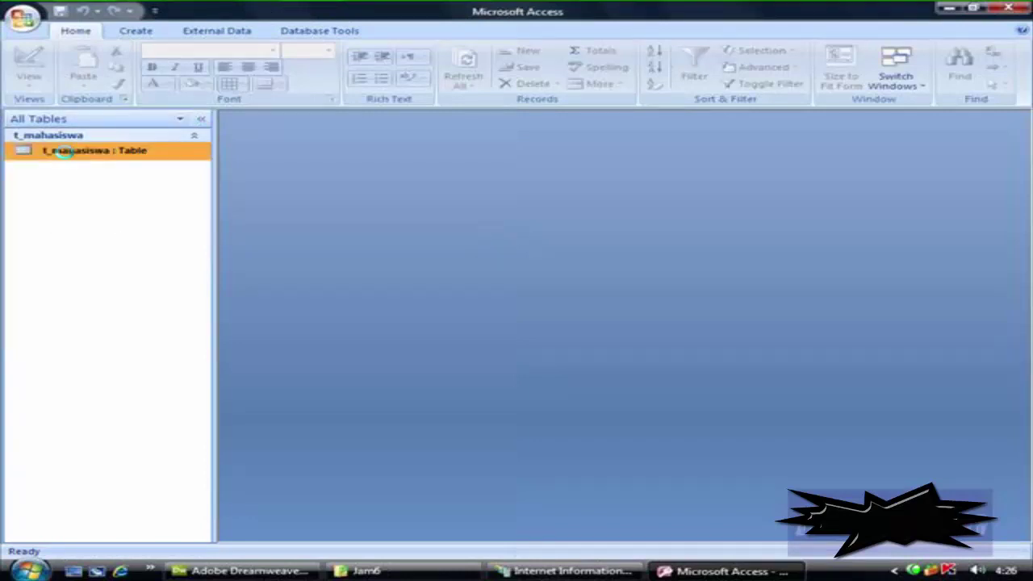
left_click(953, 154)
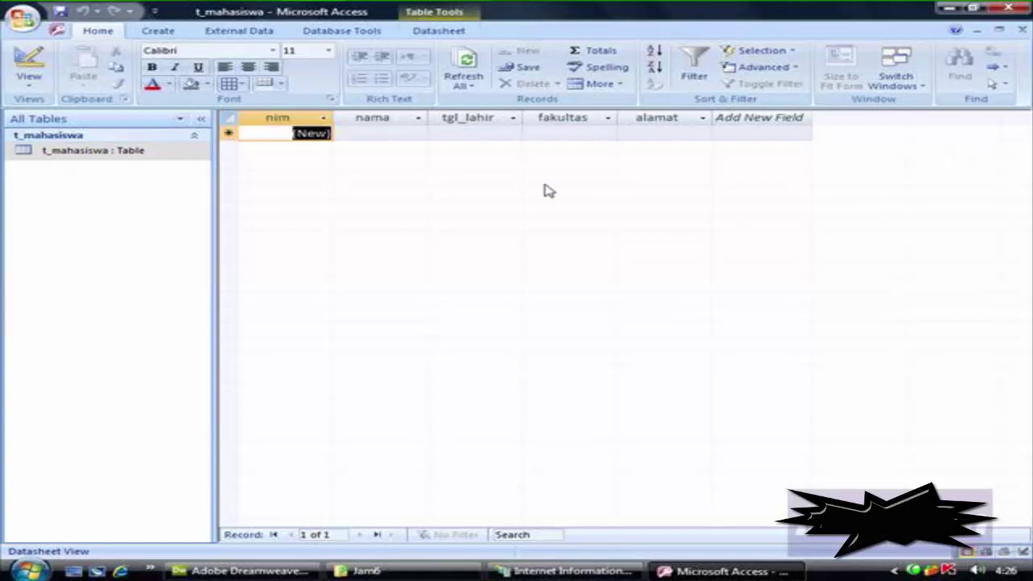
left_click(342, 134)
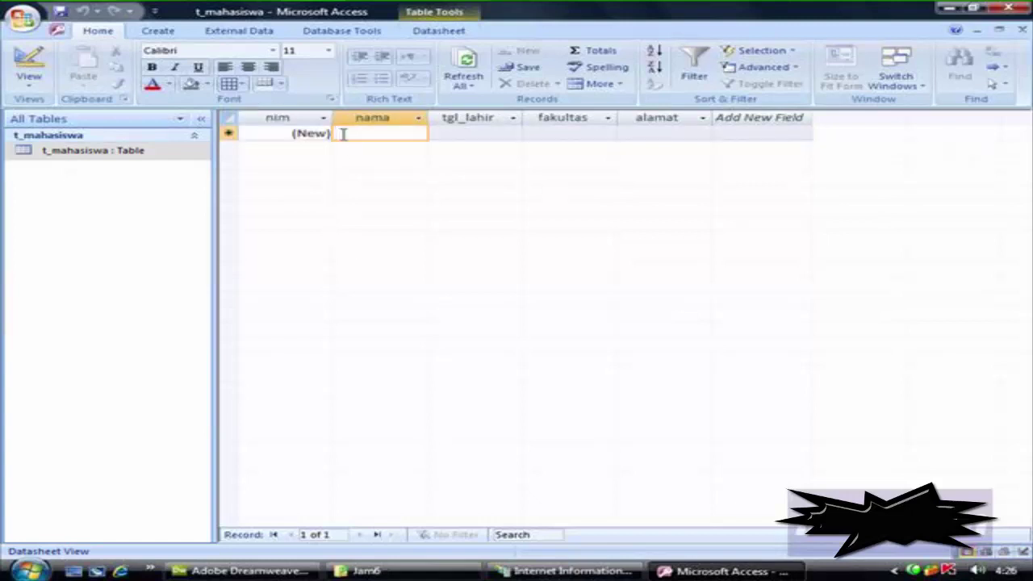
type("Mulya hadi")
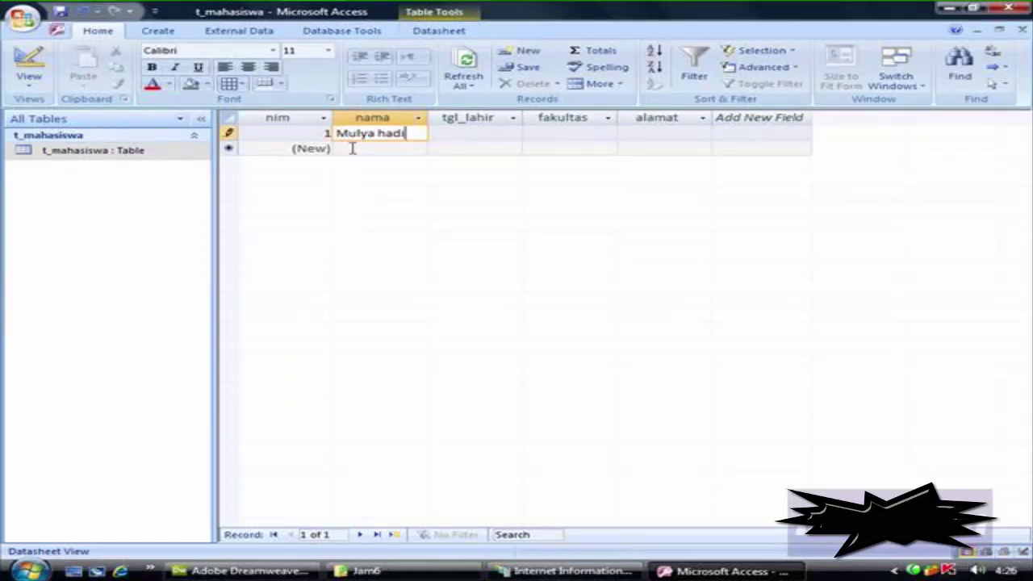
left_click(349, 147)
type("Daud")
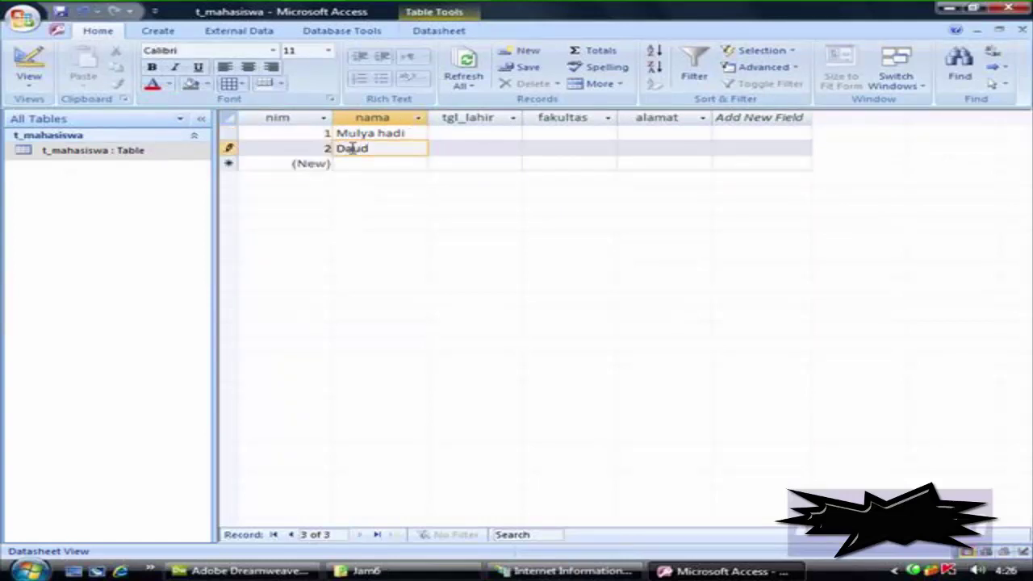
- Enter the student names for the third, fourth and fifth records in the nama column
key("Down")
type("Syarif")
key("Down")
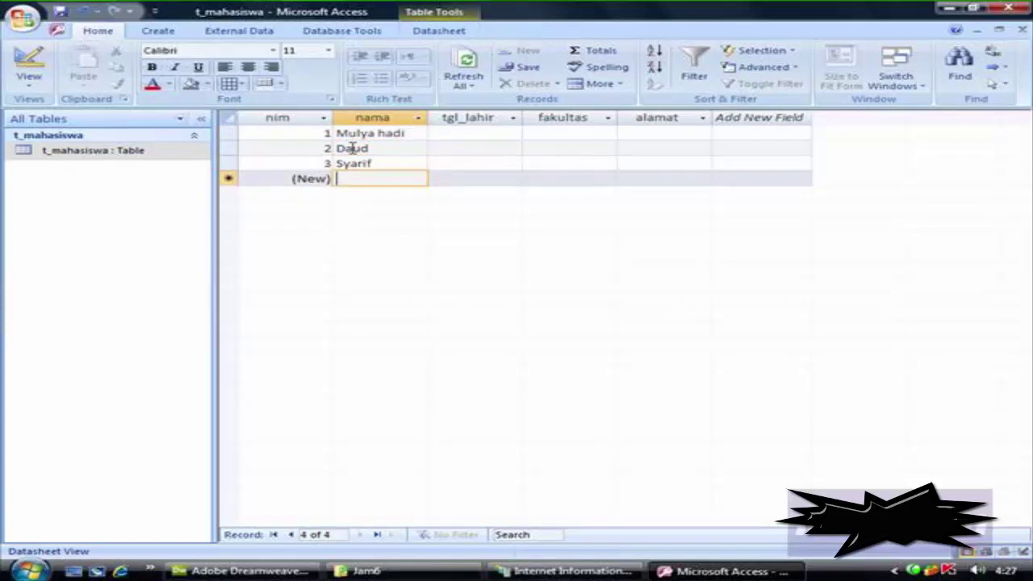
type("Helmi")
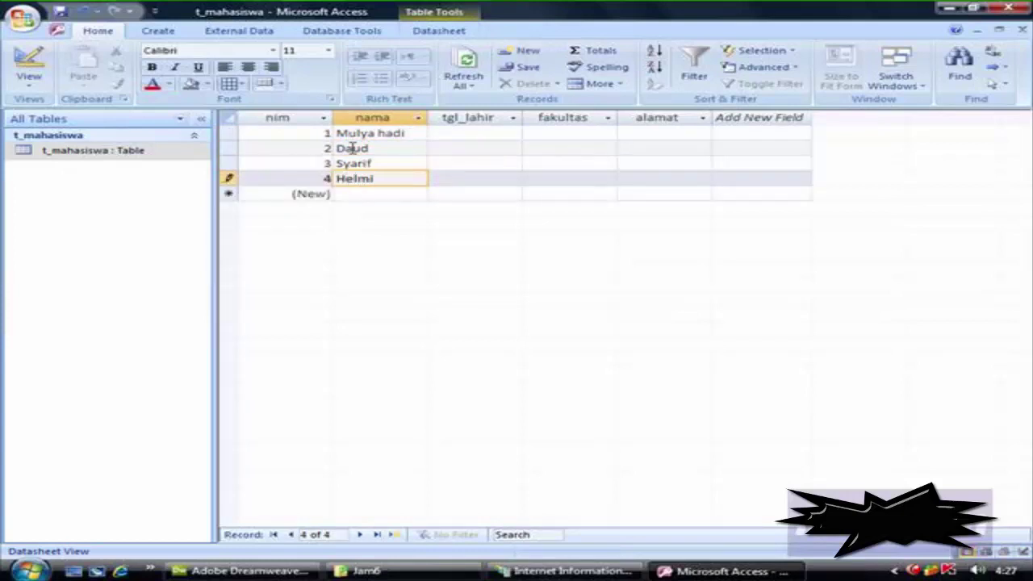
key("Down")
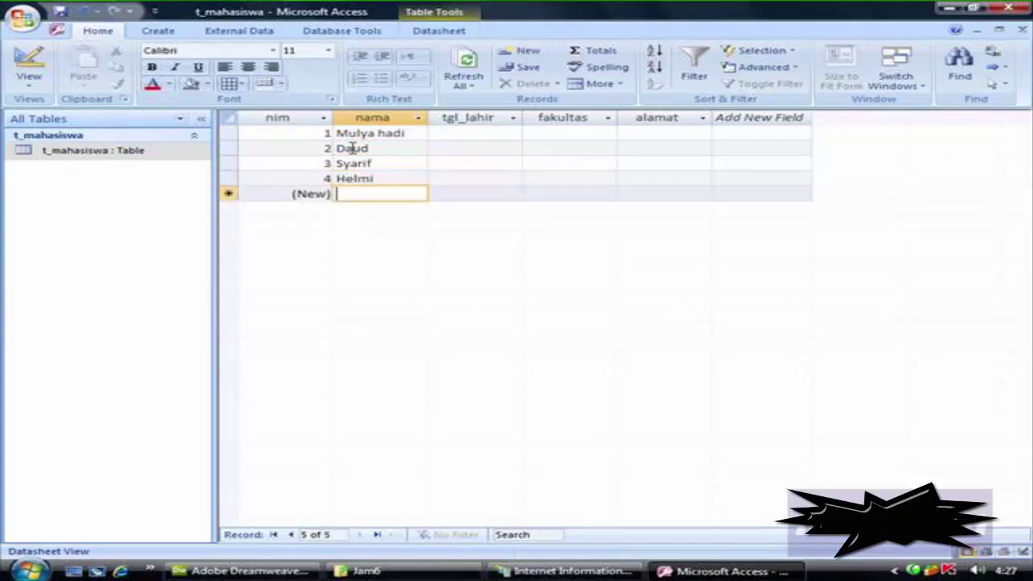
type("Nicky")
- Pick the dates of birth in tgl_lahir for records 1 and 2 using the date picker
left_click(476, 133)
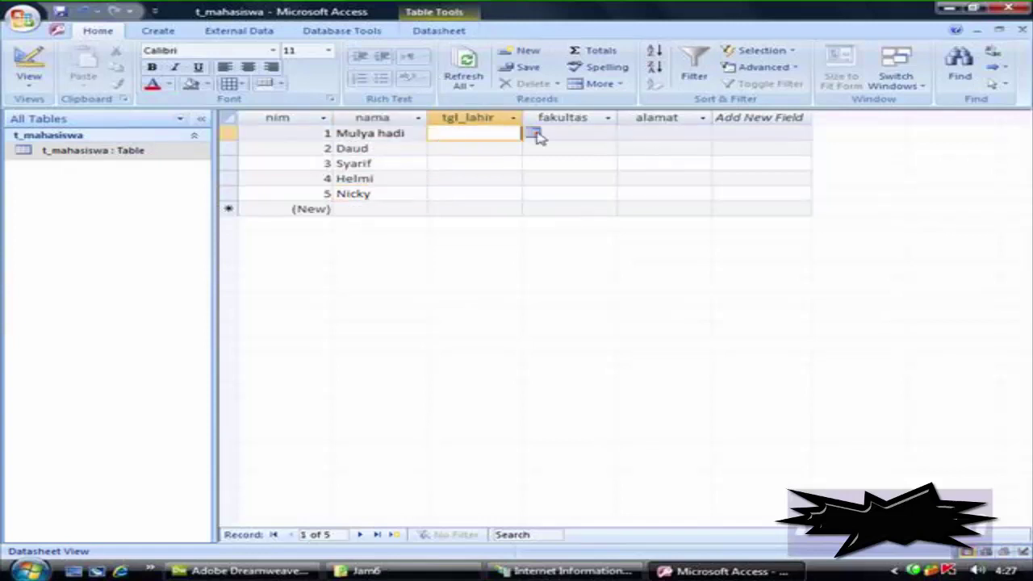
left_click(533, 133)
left_click(496, 192)
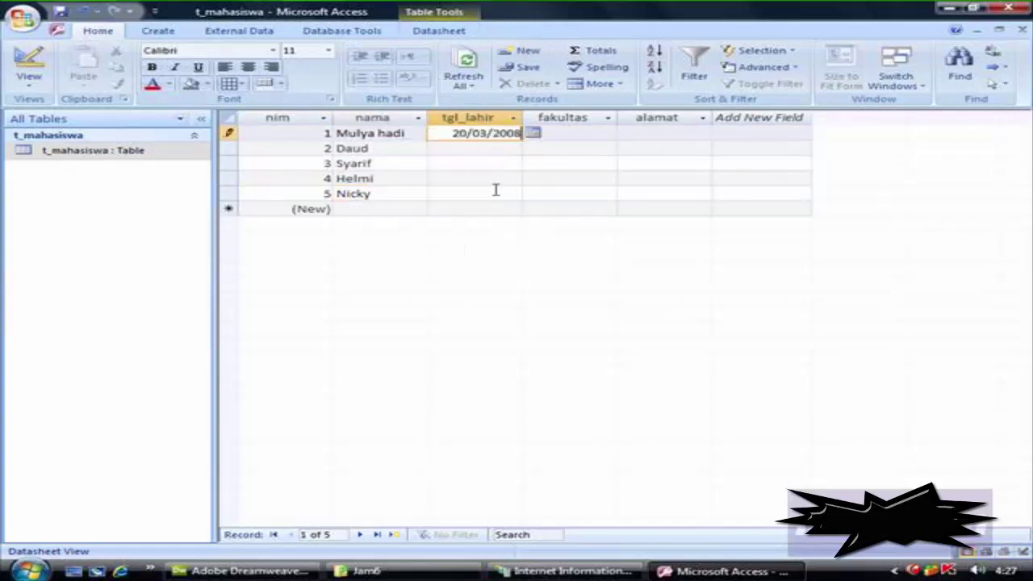
left_click(507, 150)
left_click(532, 148)
left_click(527, 163)
left_click(527, 164)
left_click(527, 164)
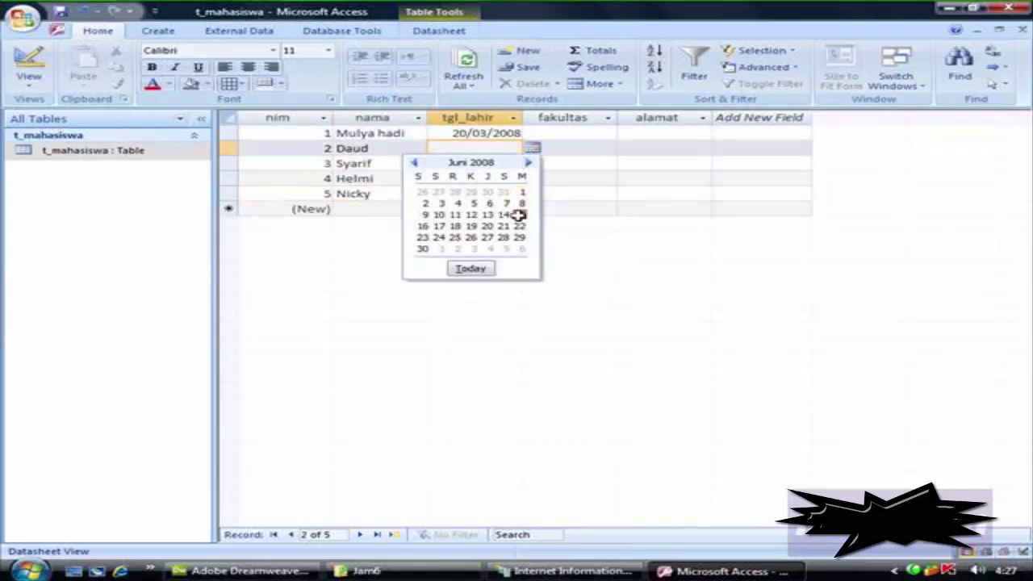
left_click(521, 215)
- Pick the dates of birth in tgl_lahir for records 3, 4 and 5 using the date picker
left_click(509, 164)
left_click(533, 163)
left_click(459, 240)
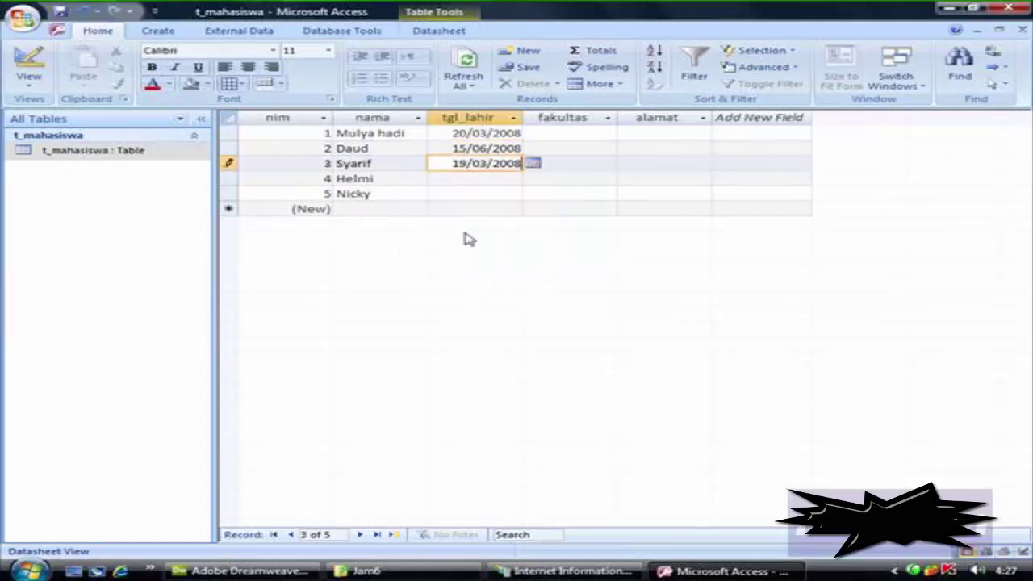
left_click(490, 178)
left_click(533, 178)
left_click(466, 273)
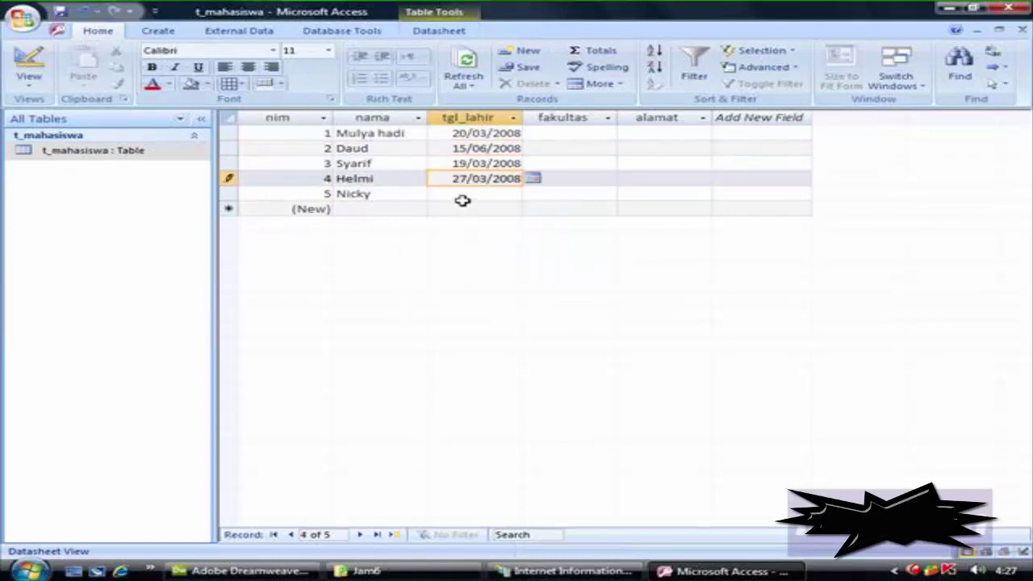
left_click(462, 197)
left_click(532, 192)
left_click(422, 294)
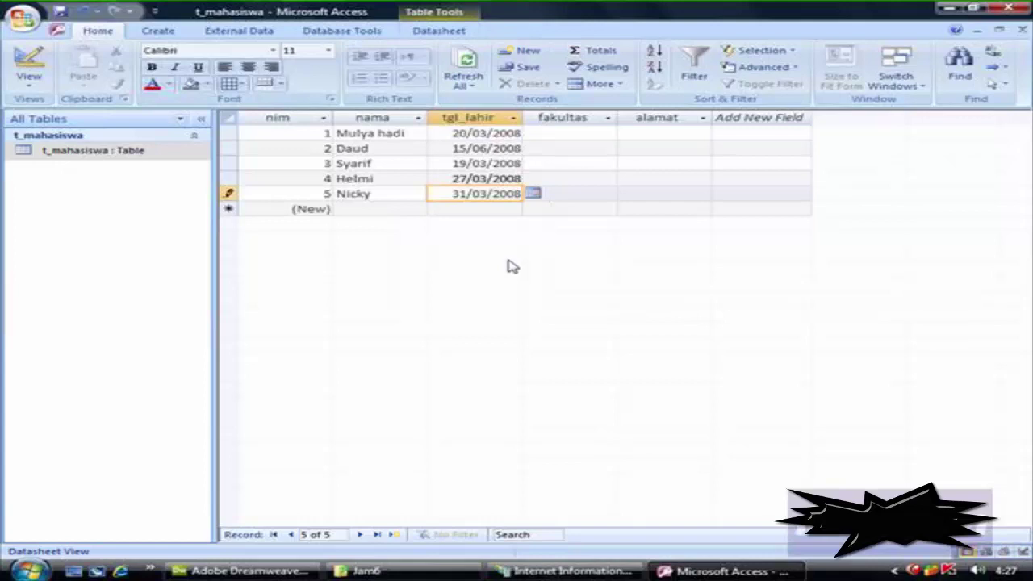
- Enter dd in the fakultas column for all five records
left_click(584, 134)
type("a")
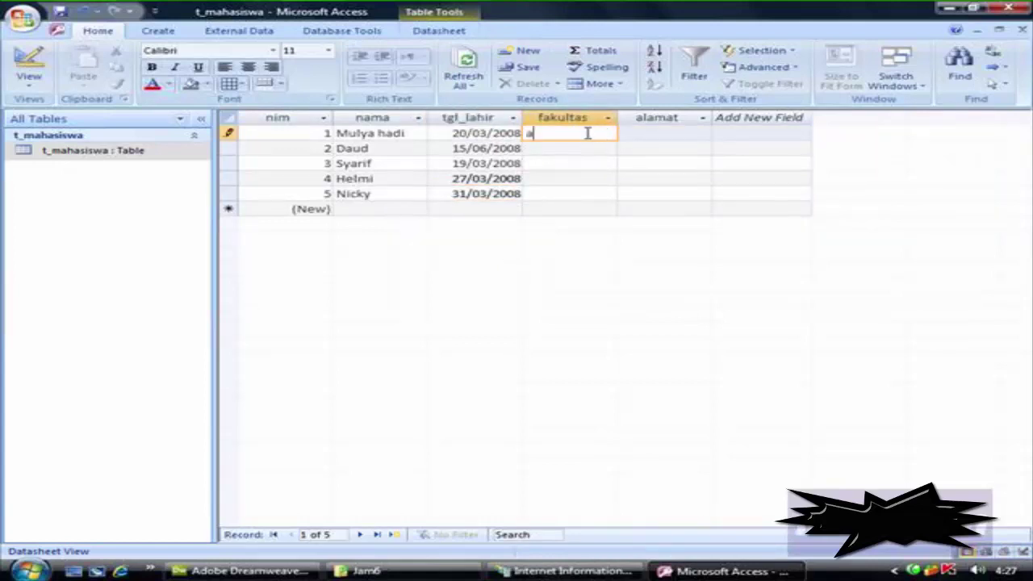
left_click_drag(587, 133, 502, 133)
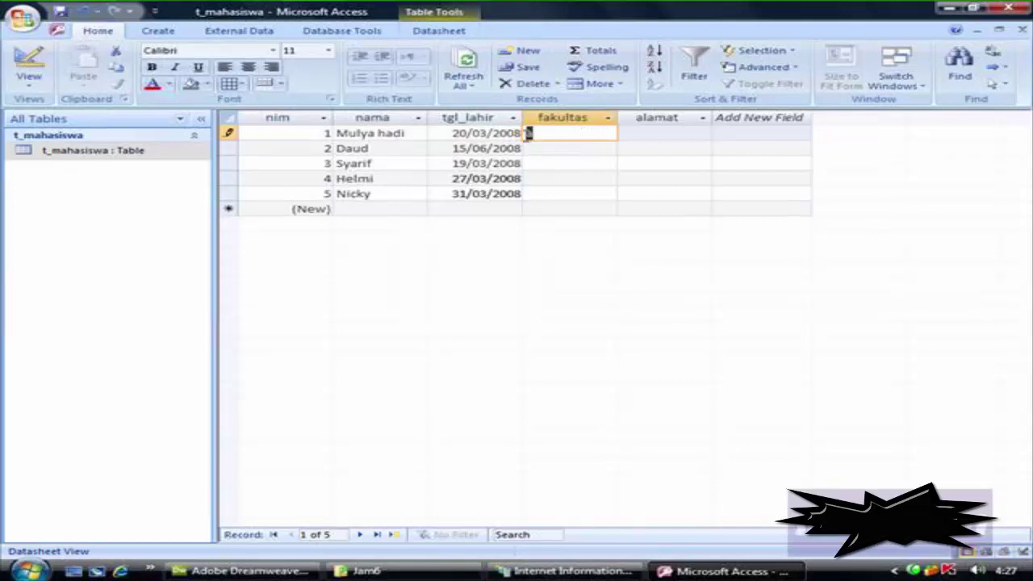
type("dd")
key("Down")
type("dd")
key("Down")
type("dd")
key("Down")
type("dd")
key("Down")
type("dd")
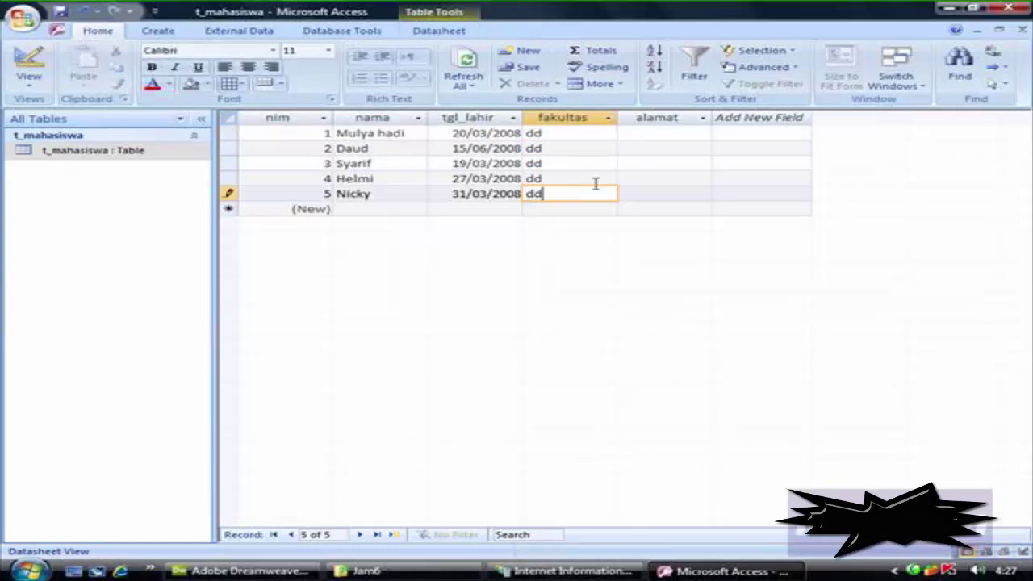
- Enter the student addresses for records 1 and 2 in the alamat column
left_click(670, 135)
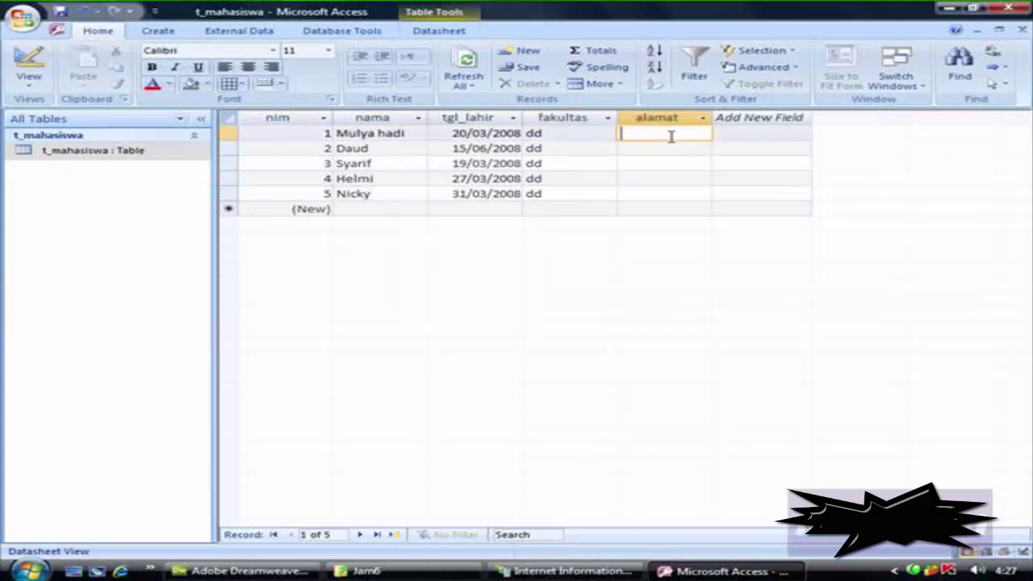
type("jl")
key("BackSpace")
key("BackSpace")
type("km 5")
key("Down")
type("km 7")
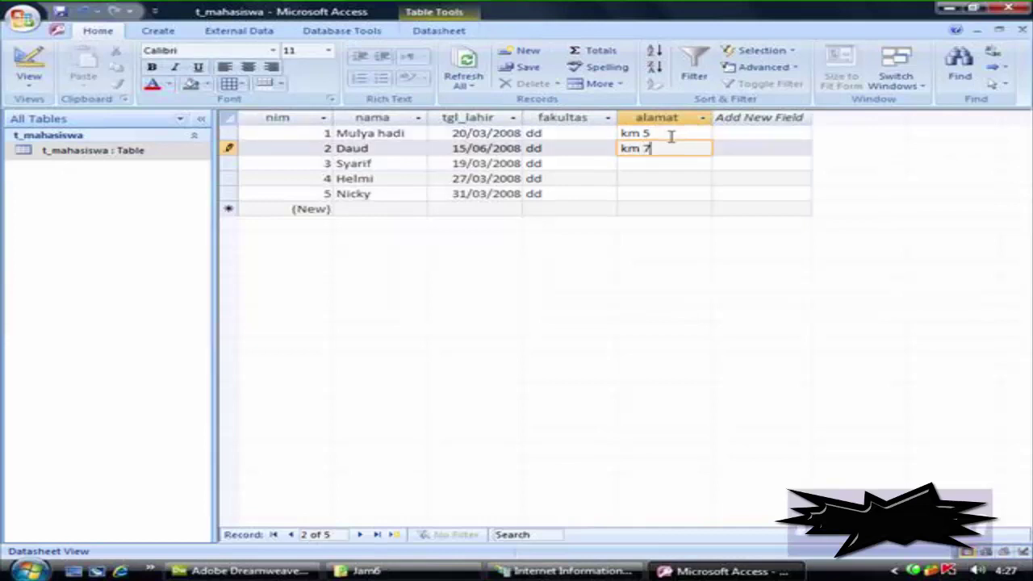
- Enter the student addresses for records 3, 4 and 5 in the alamat column
key("Down")
type("km ")
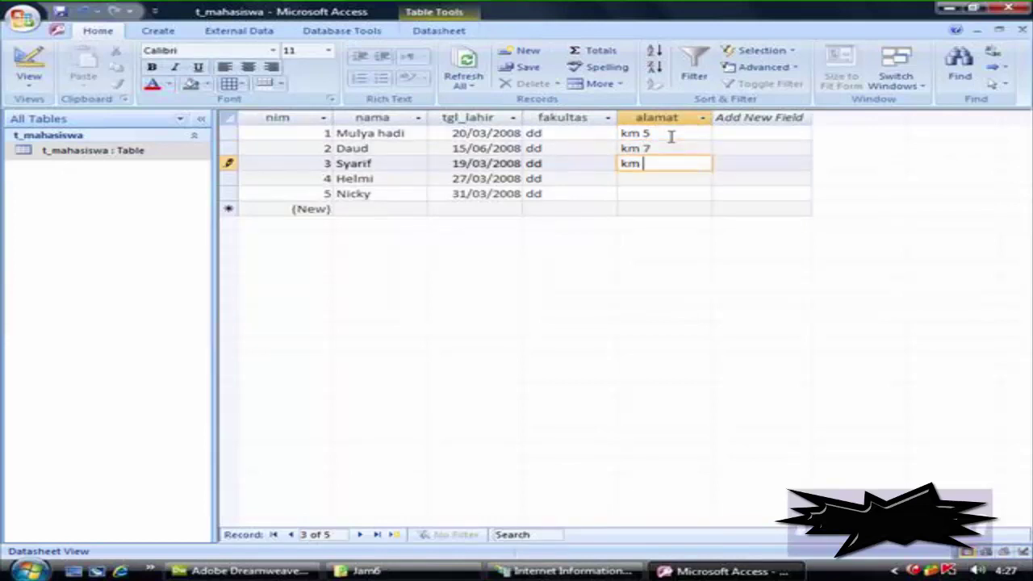
type("4")
key("Down")
type("km 9")
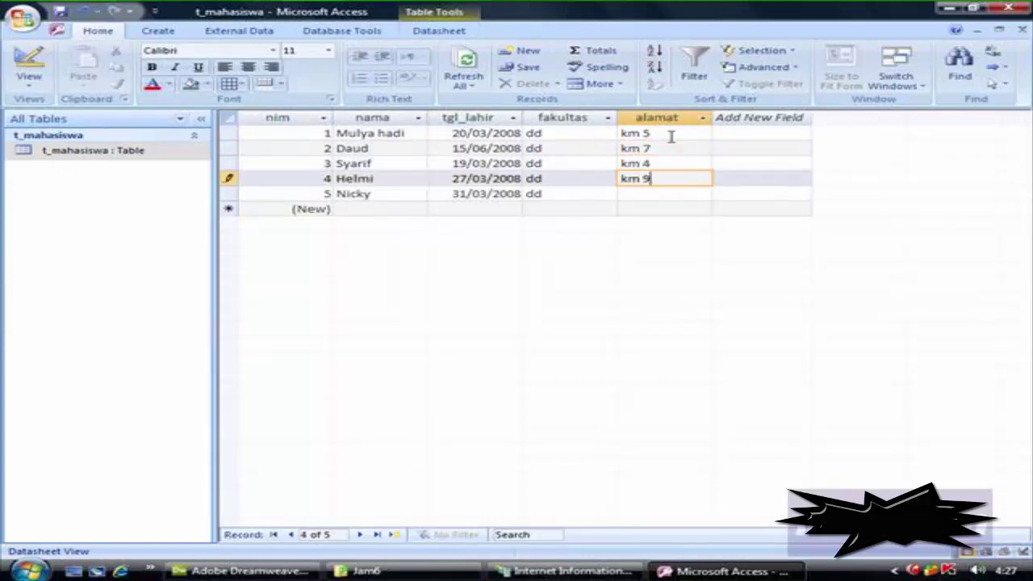
key("Down")
type("km 12")
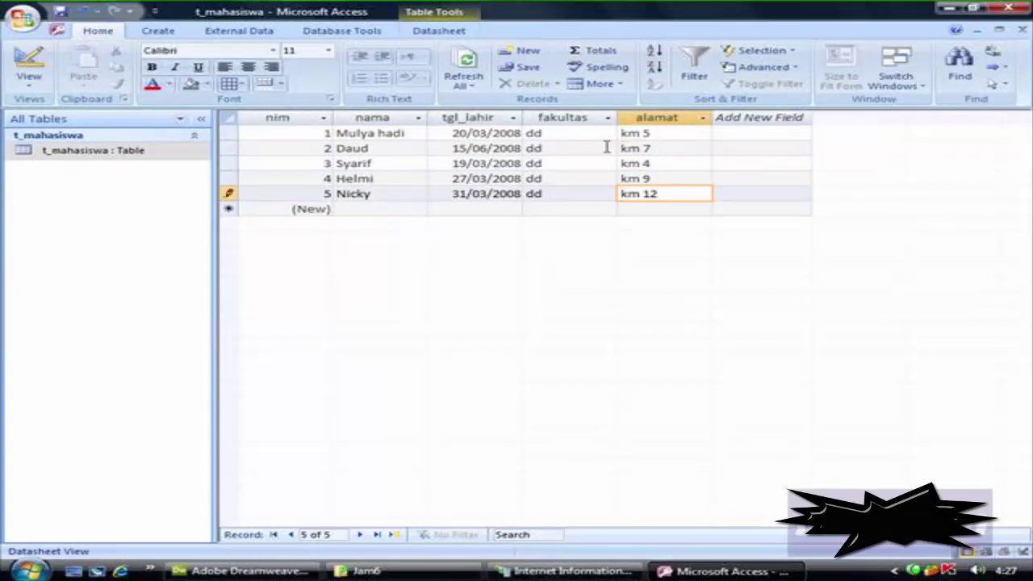
- Extend the fakultas values to ddfg for record 1 and ddfdg for records 2 and 3
left_click(572, 135)
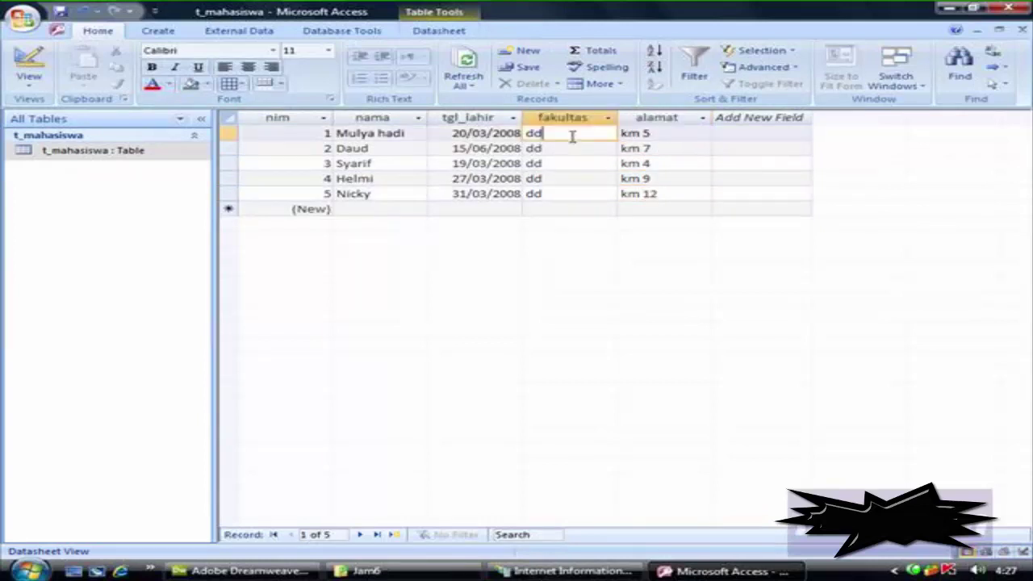
type("fg")
left_click(568, 153)
type("fdg")
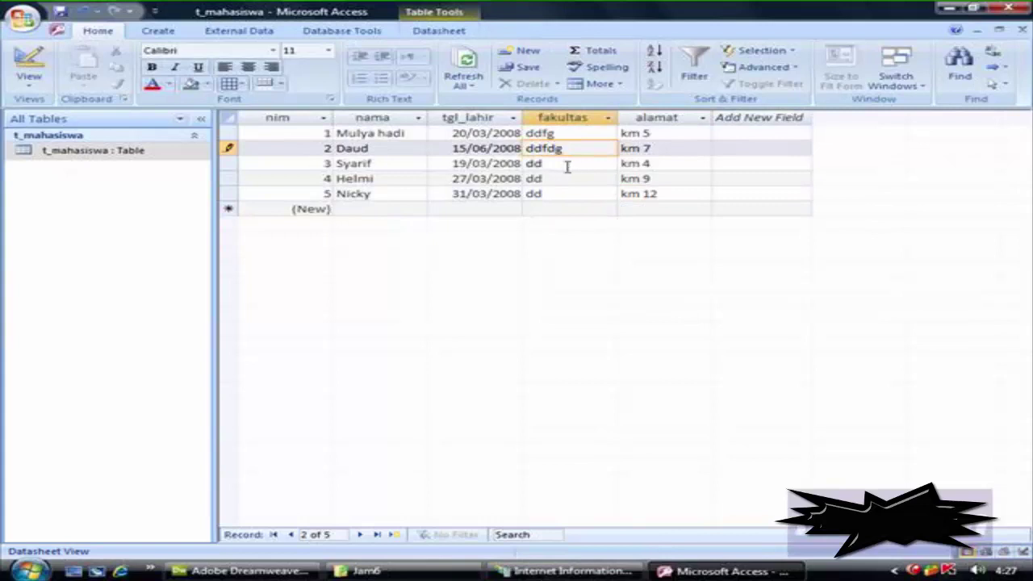
left_click(567, 166)
type("fdg")
- Change the fakultas values to dddfgf for record 4 and dddd for record 5
left_click(568, 193)
key("BackSpace")
type("fg")
left_click(576, 178)
type("dfgf")
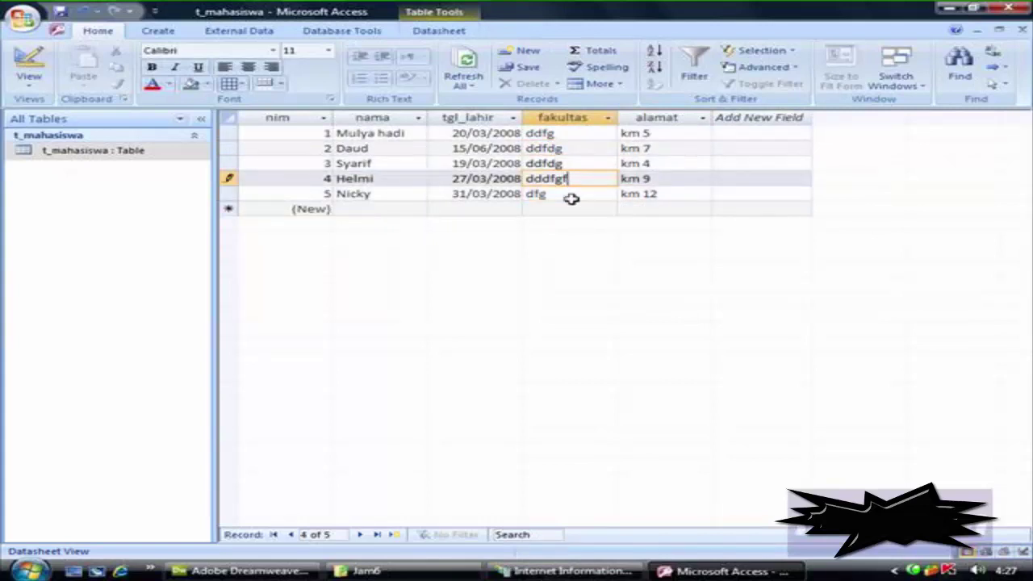
left_click(571, 200)
key("BackSpace")
key("BackSpace")
type("dddd")
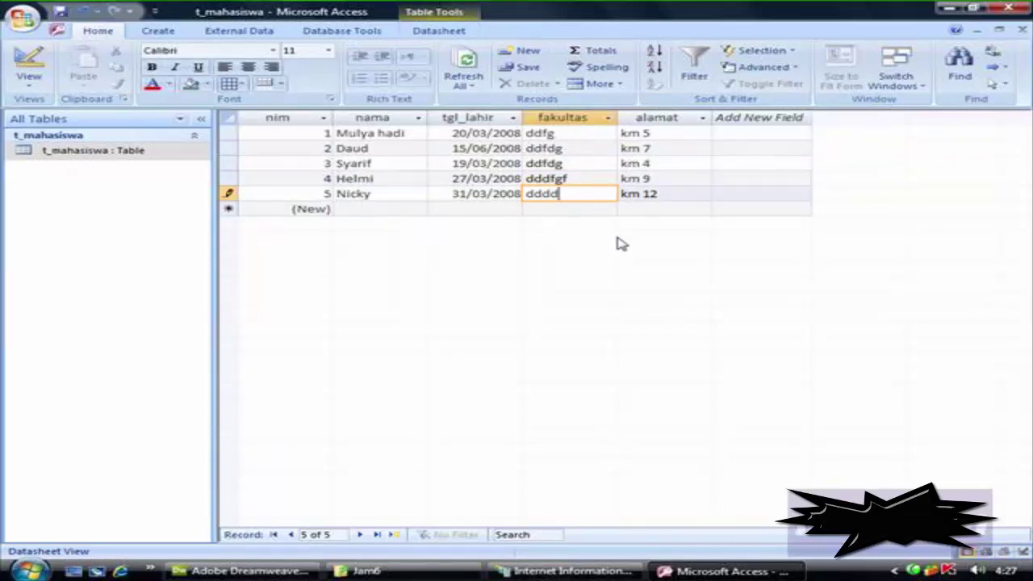
- Close the t_mahasiswa table and Microsoft Access, and switch to Adobe Dreamweaver CS3
left_click(1021, 34)
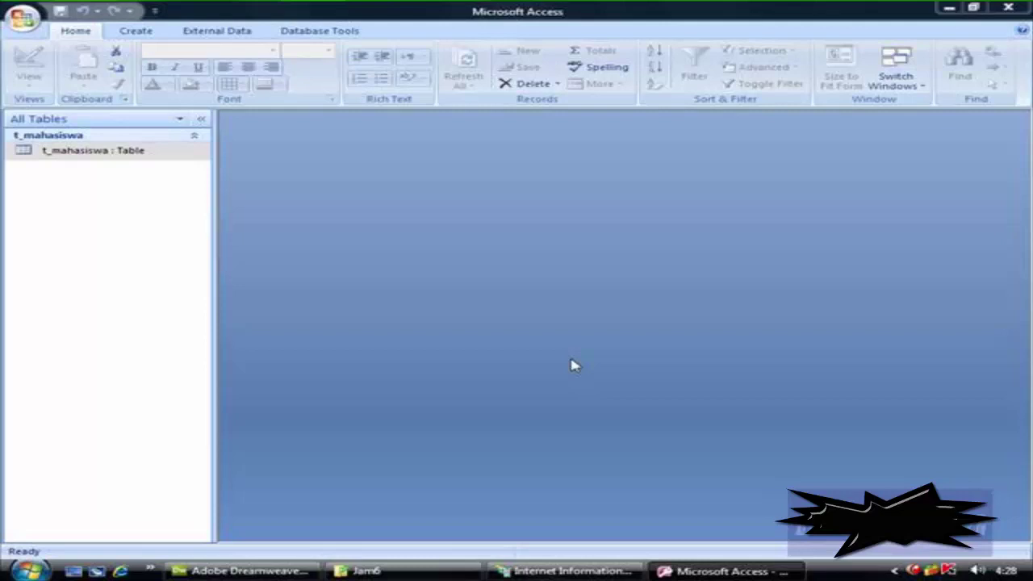
left_click(1008, 8)
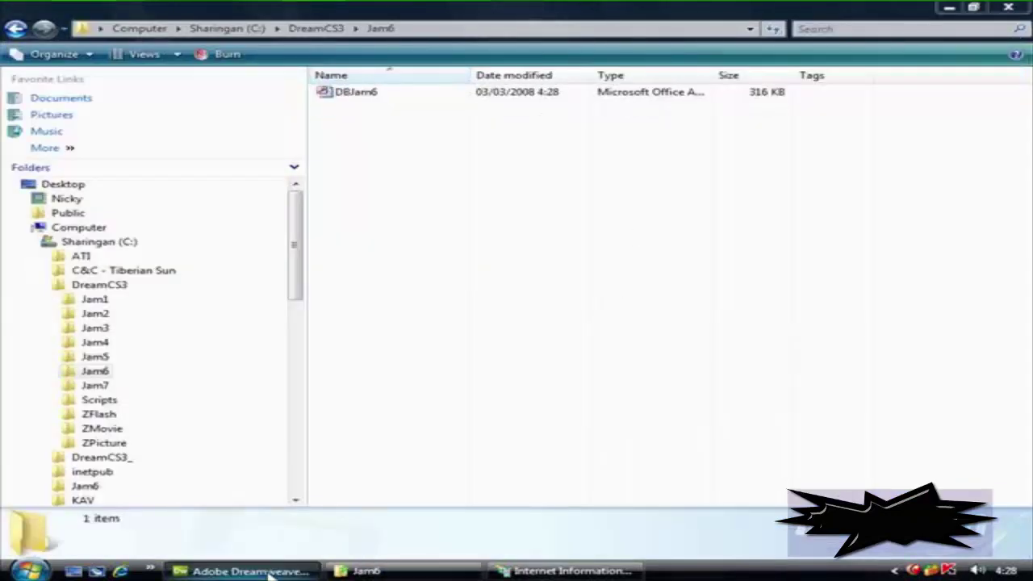
left_click(270, 573)
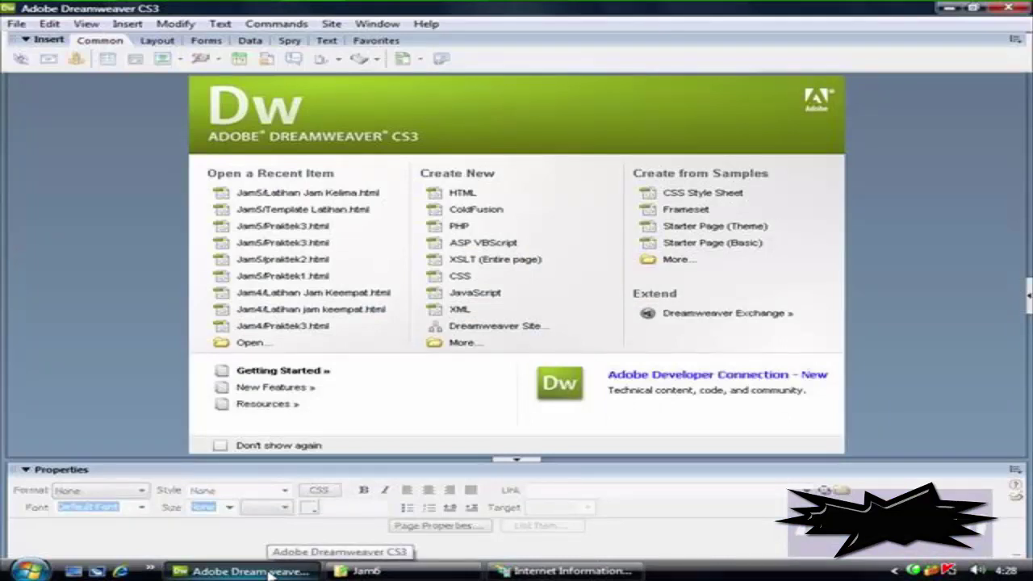
- Create a new blank ASP VBScript page
left_click(17, 26)
left_click(48, 41)
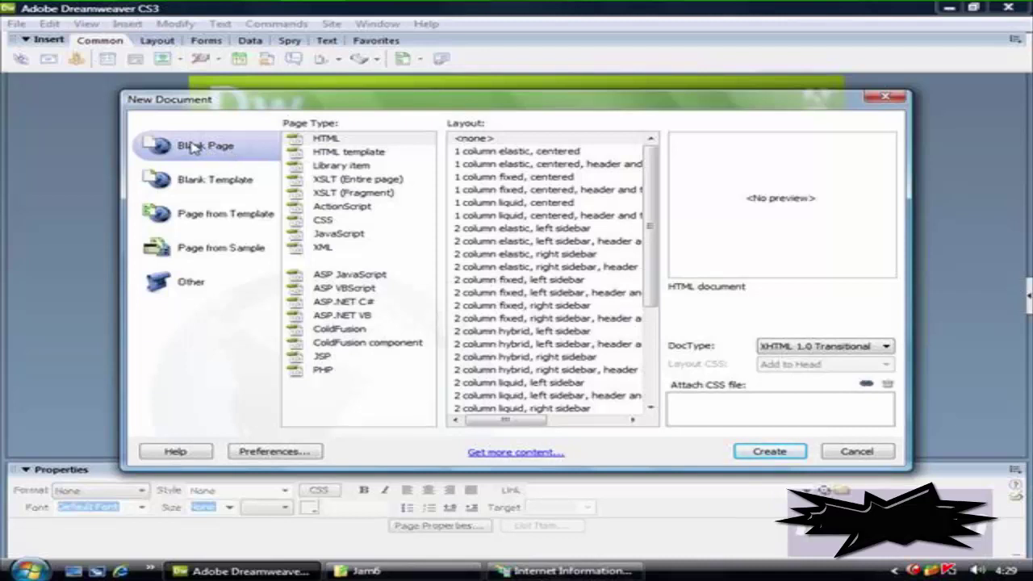
left_click(383, 295)
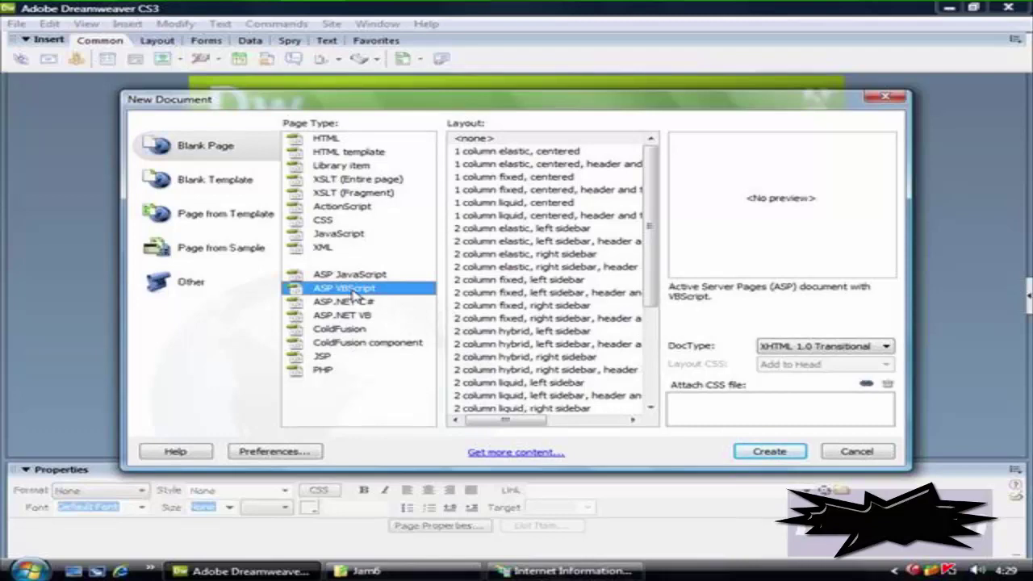
left_click(766, 452)
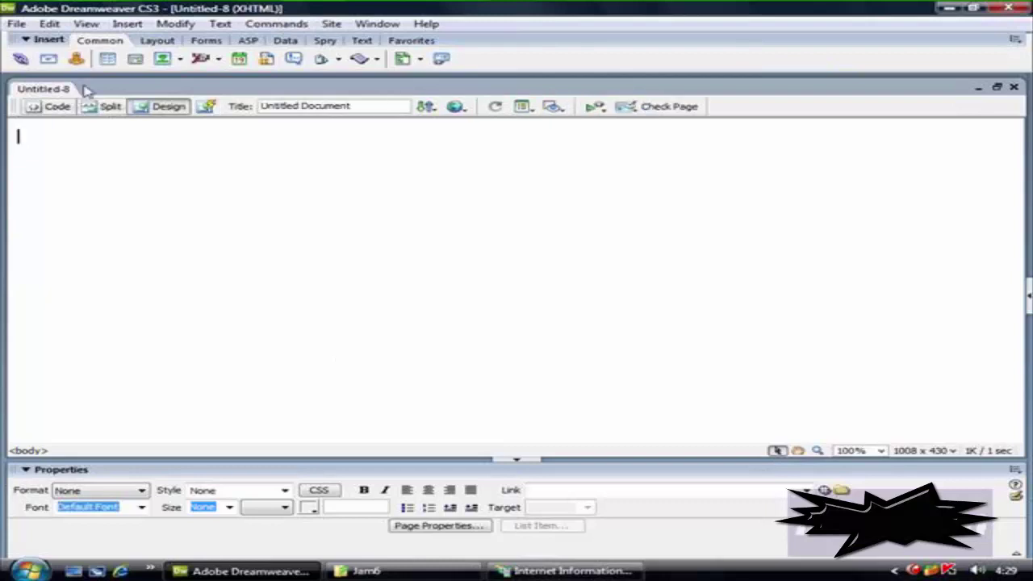
- Insert a table with 2 rows, 3 columns, a width of 750 pixels and a border of 1 pixel, aligned to the center
left_click(107, 60)
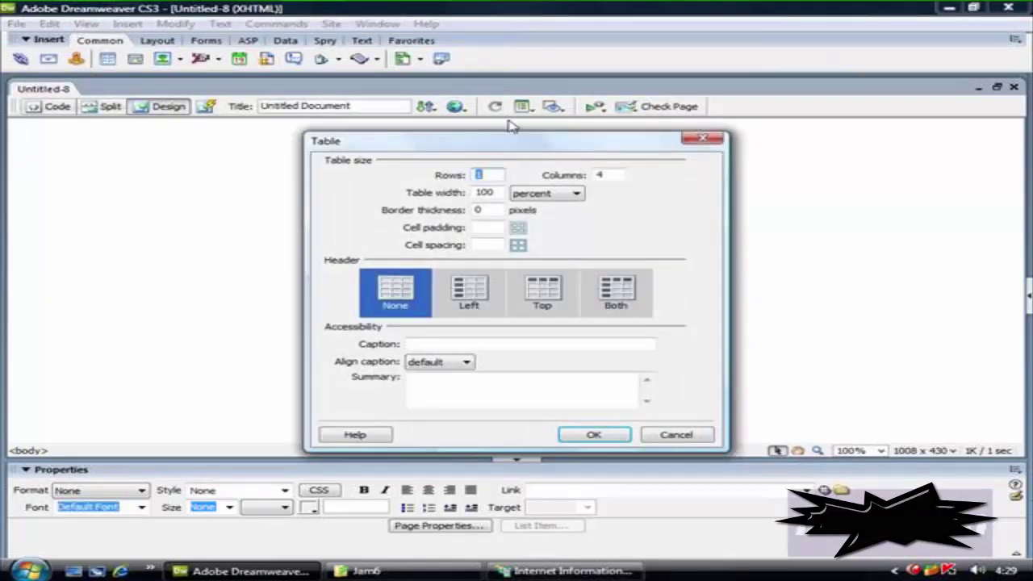
type("2")
double_click(619, 175)
type("3")
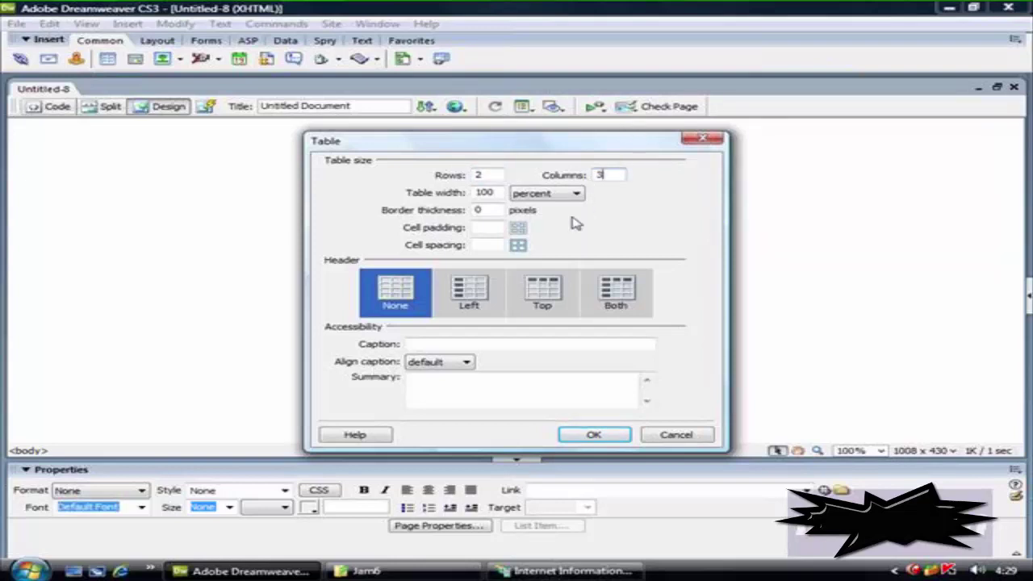
double_click(482, 210)
type("1")
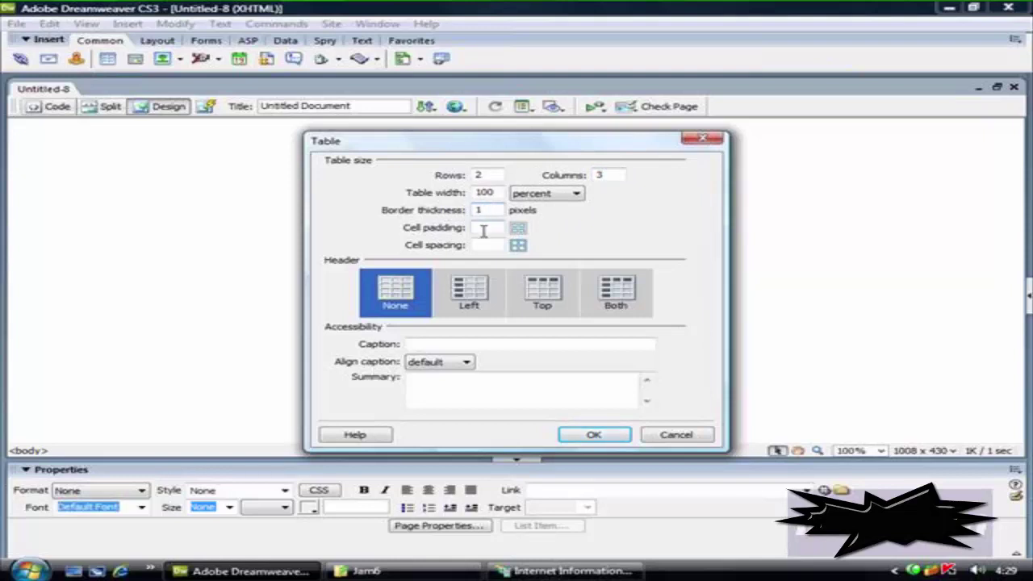
double_click(484, 192)
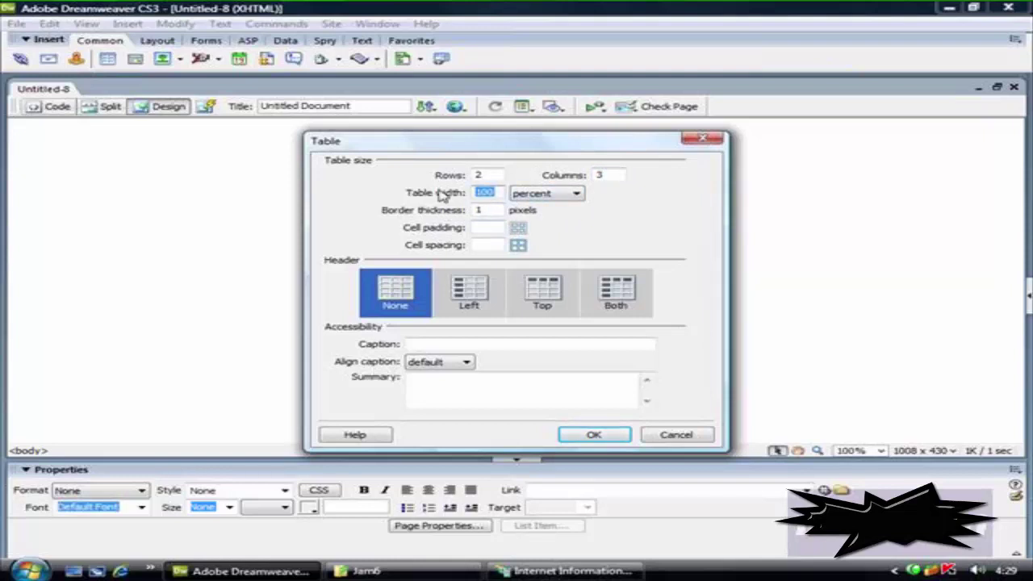
type("750")
left_click(524, 193)
left_click(518, 218)
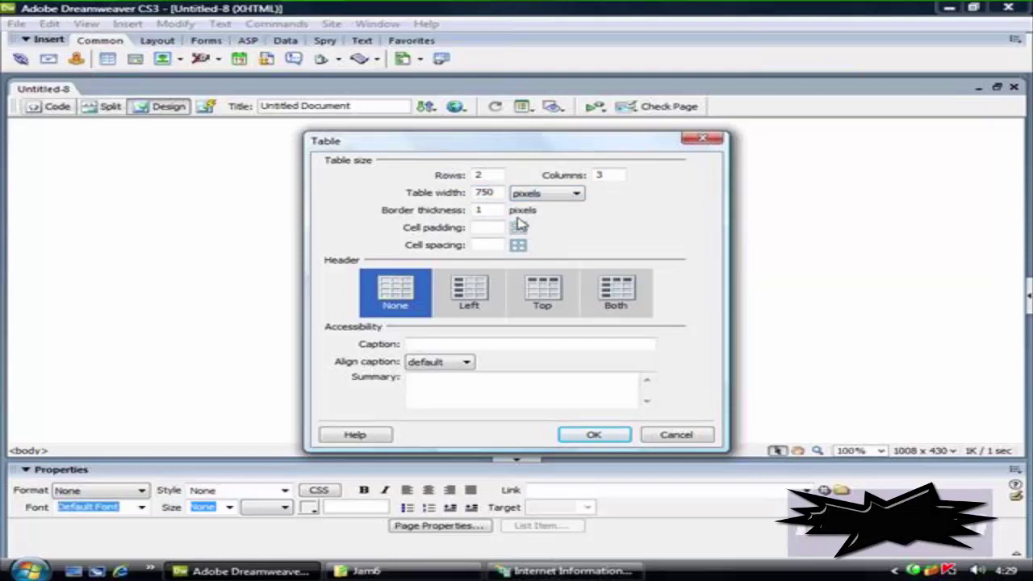
left_click(593, 434)
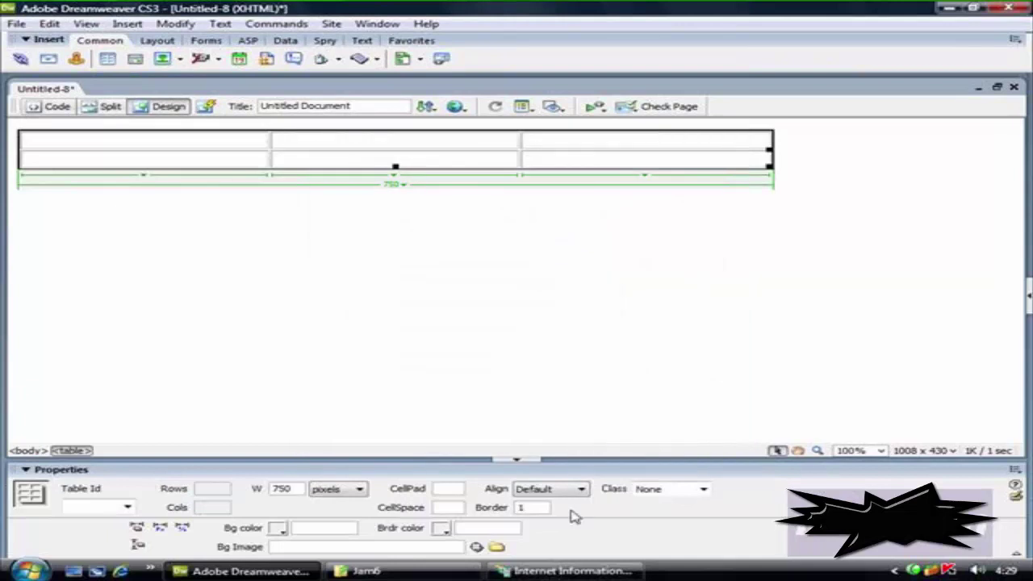
left_click(551, 489)
left_click(548, 525)
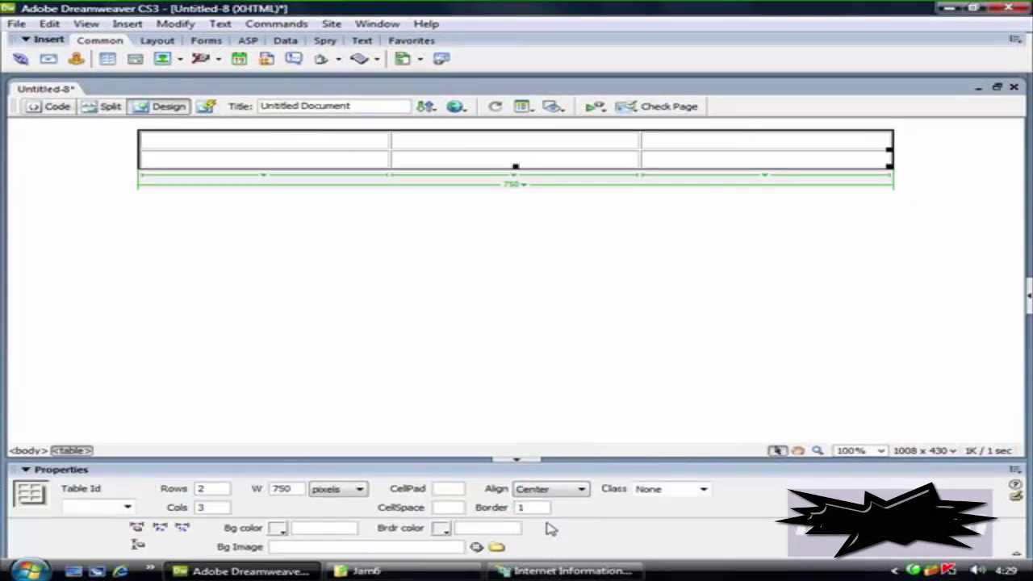
- Enter the headings NIM, NAMA and ALAMAT in the first row of the table
left_click(230, 128)
left_click(228, 138)
type("NIM")
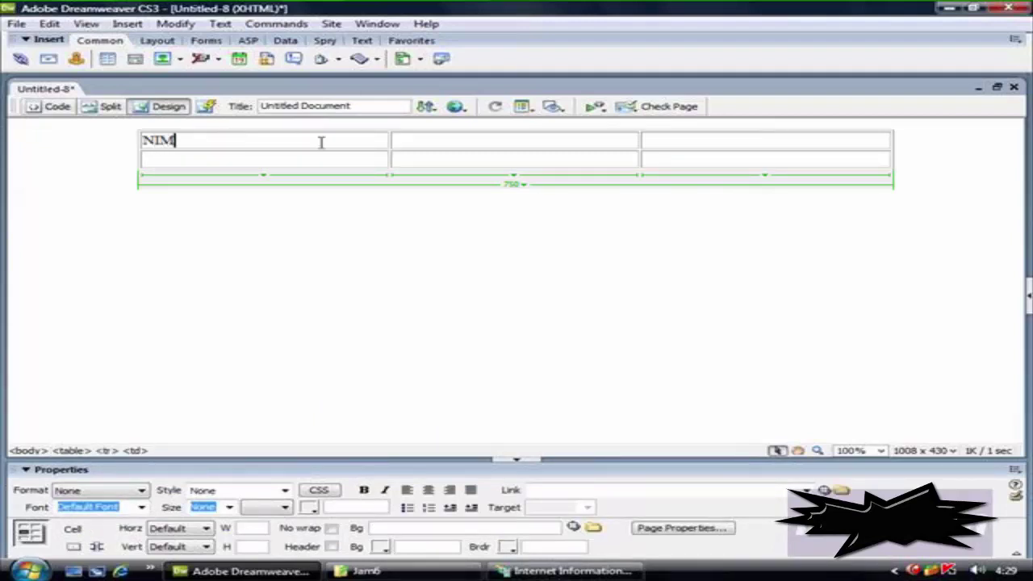
key("Tab")
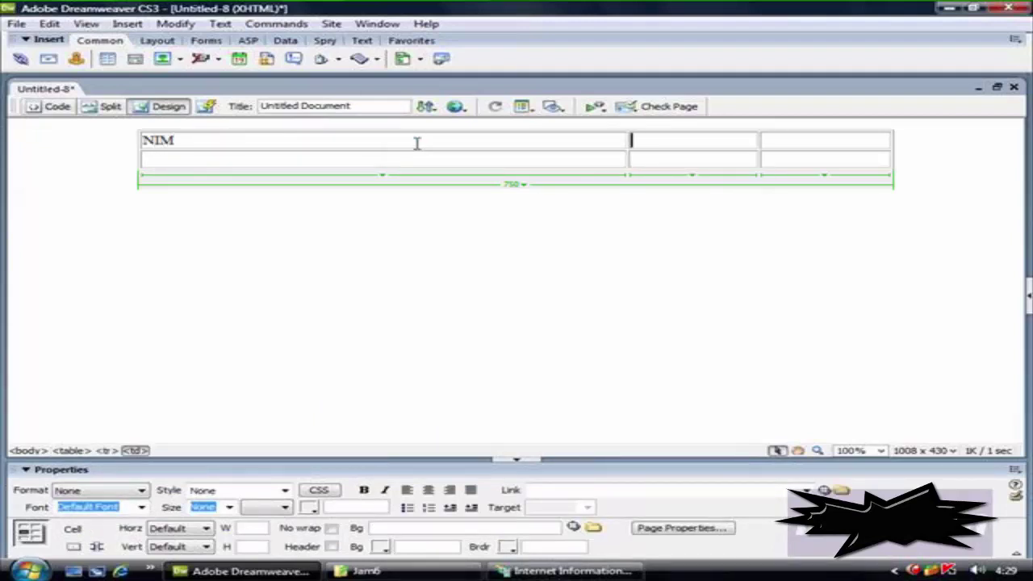
type("NAMA")
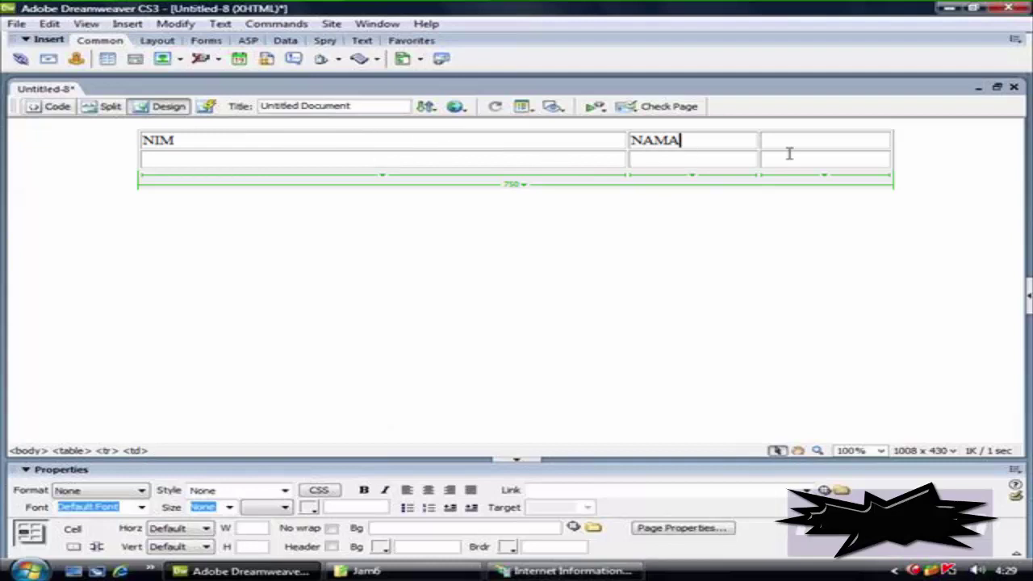
left_click(814, 145)
type("ALAMAT")
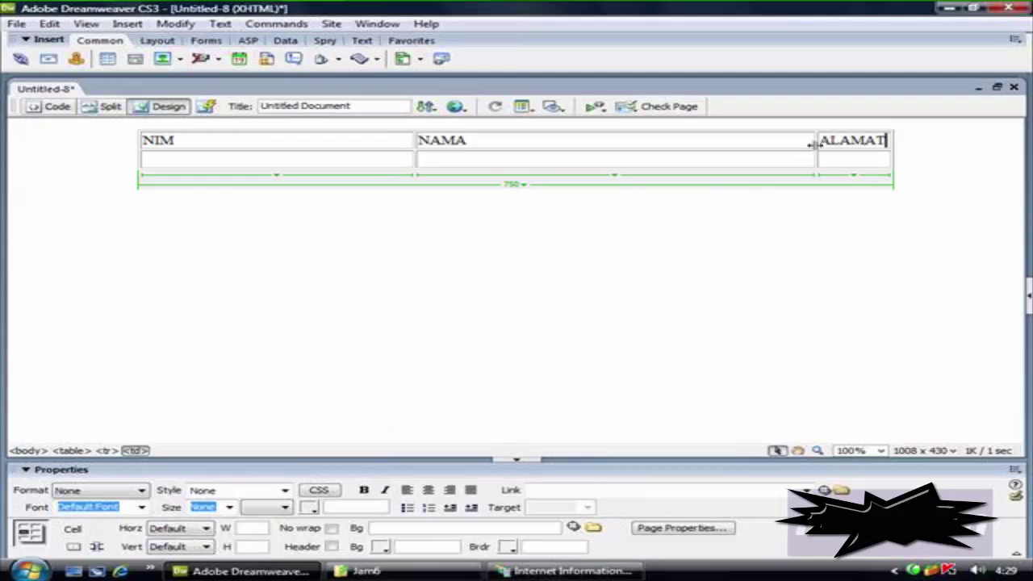
left_click(718, 240)
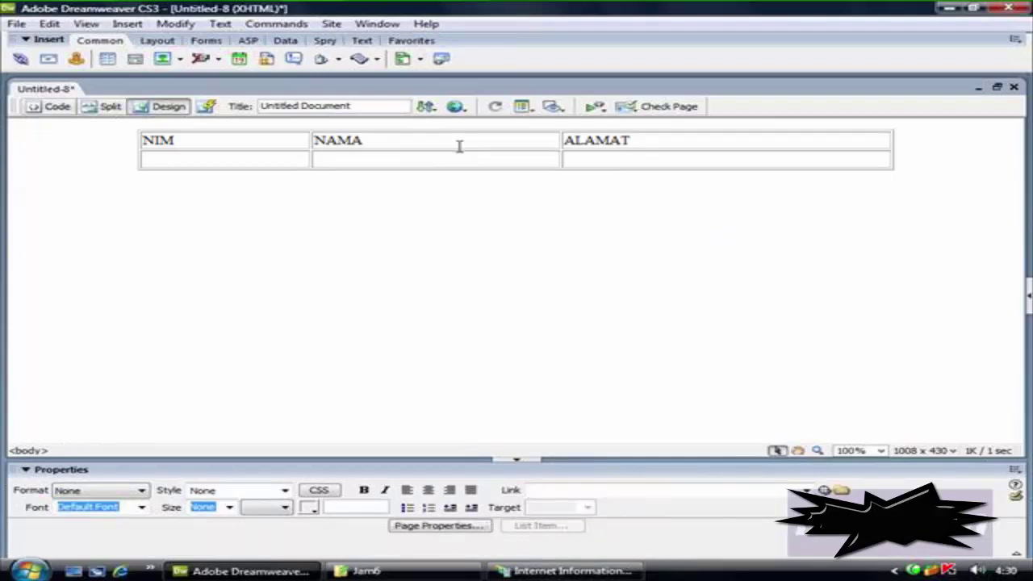
- Format the heading row NIM, NAMA and ALAMAT as bold with the text color #000099
left_click_drag(293, 143, 660, 145)
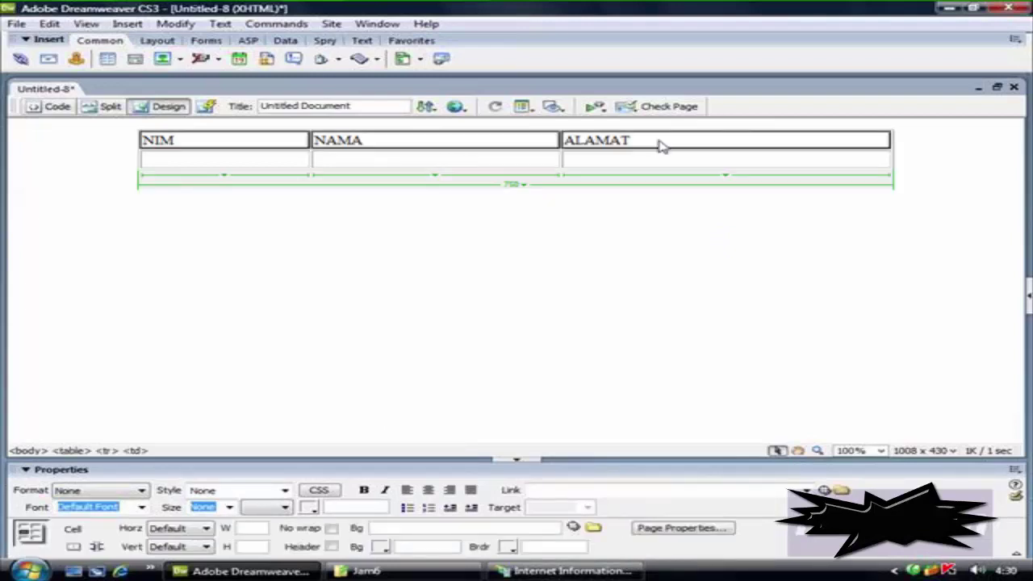
left_click(363, 491)
left_click(356, 507)
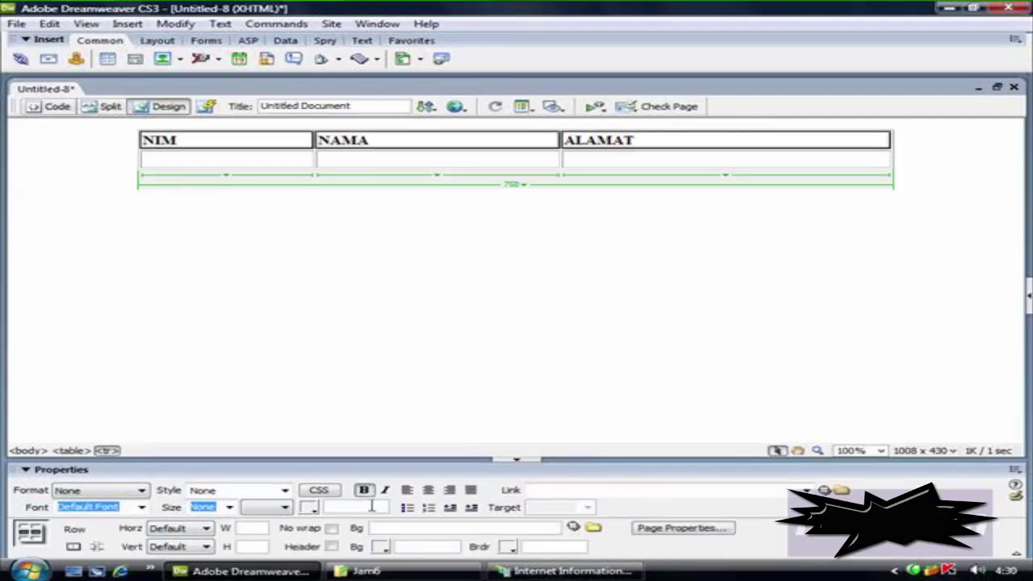
type("#000099")
key("Return")
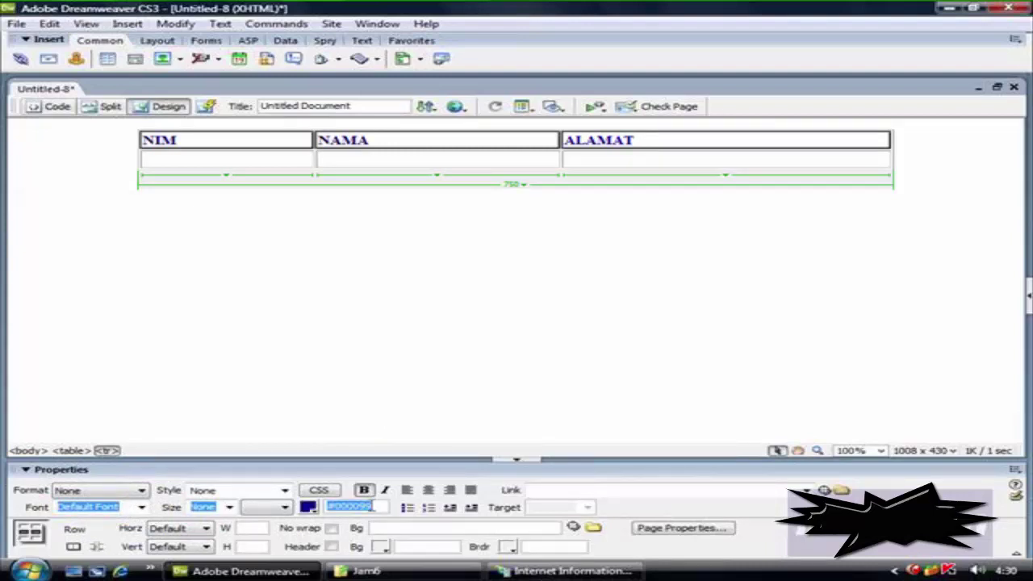
left_click(212, 287)
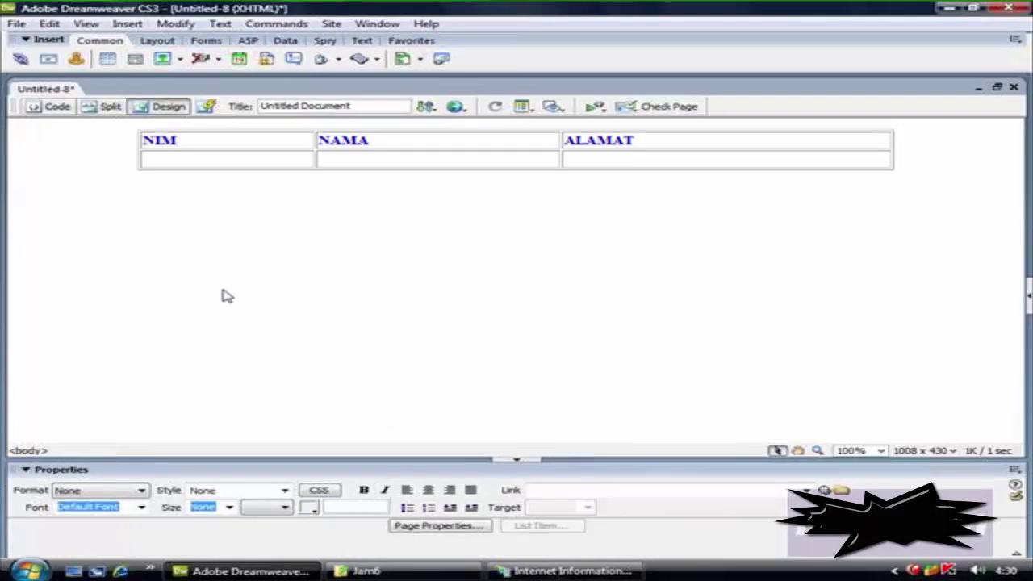
- Add the line <% WHILE NOT RECORD.EOF %> to the page code between the heading row and the second table row
left_click(58, 107)
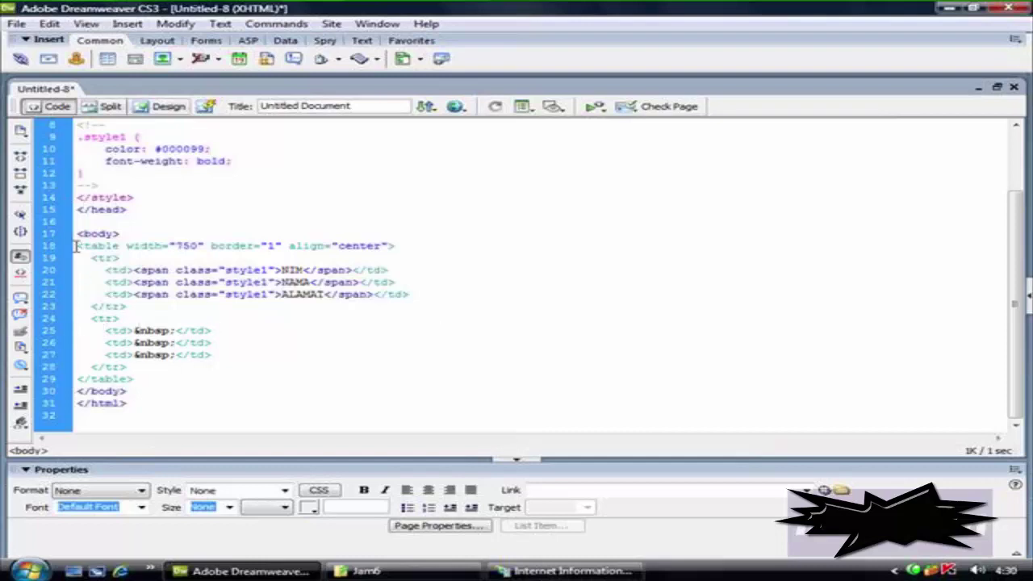
left_click_drag(78, 330, 238, 350)
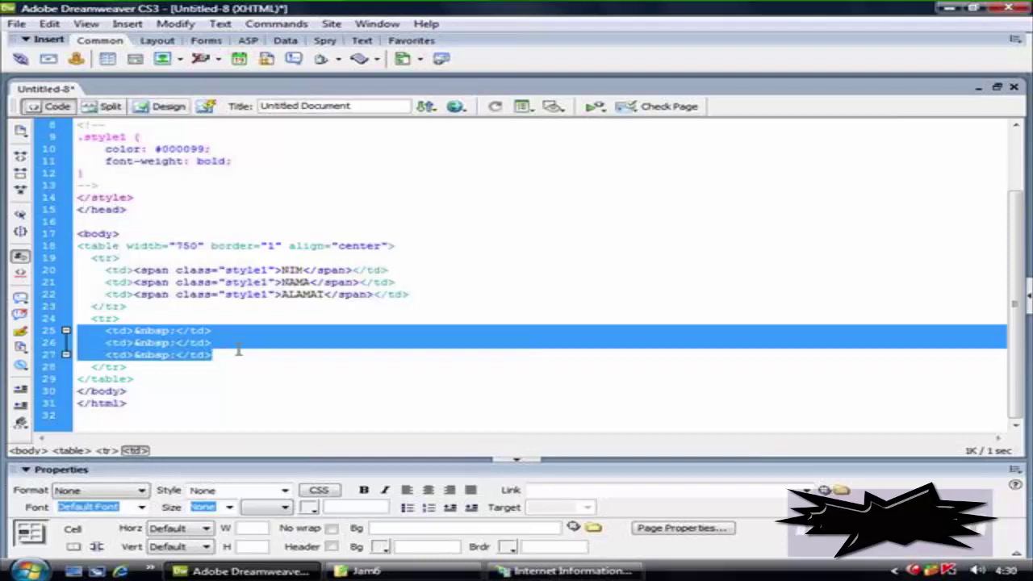
left_click_drag(74, 318, 173, 367)
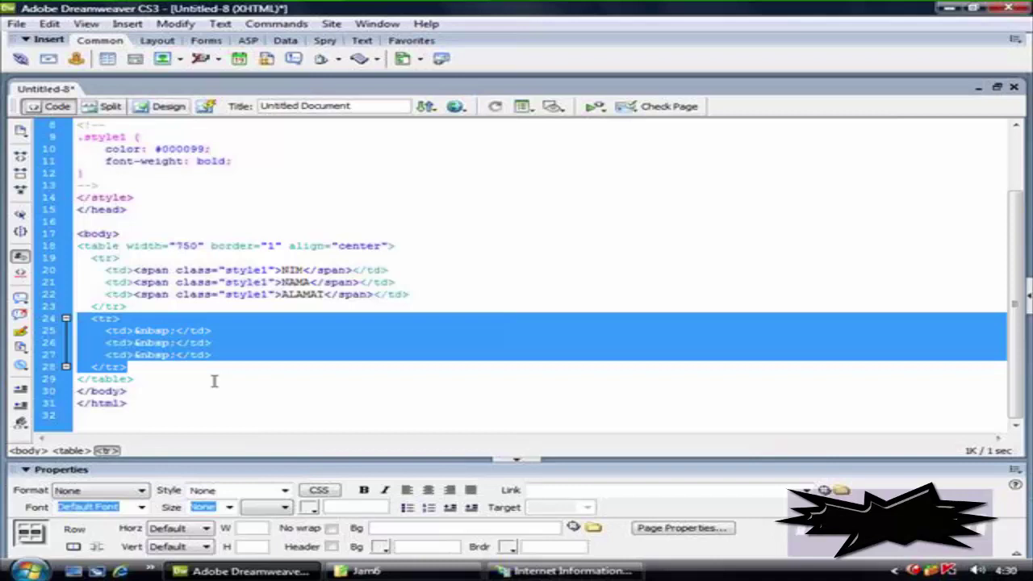
left_click(137, 308)
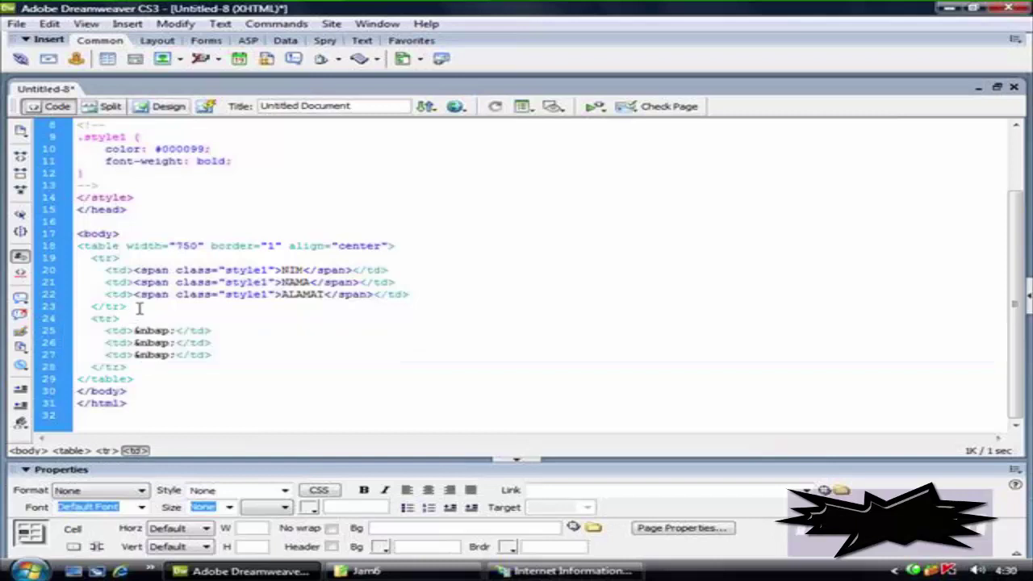
key("Return")
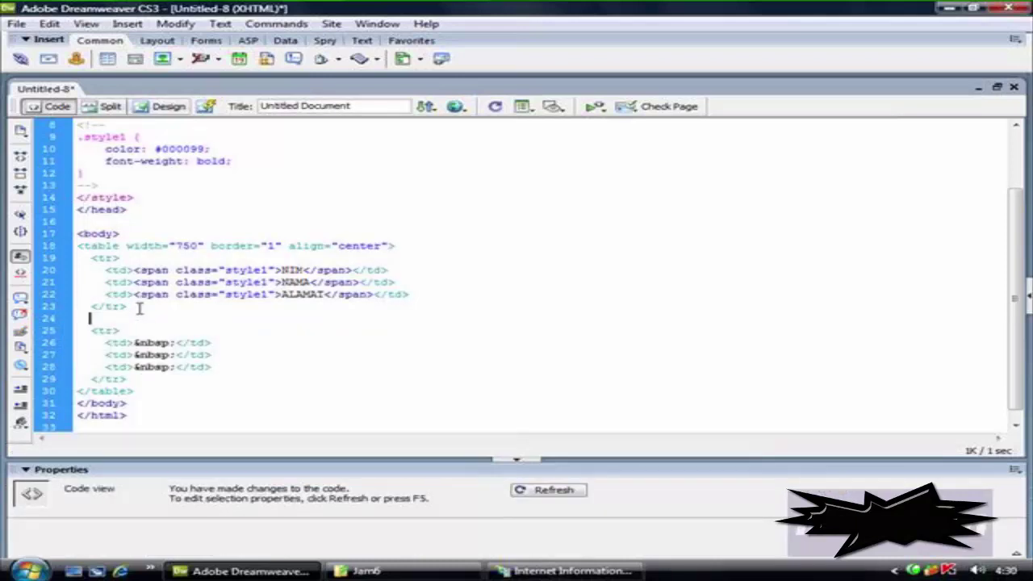
type("<%")
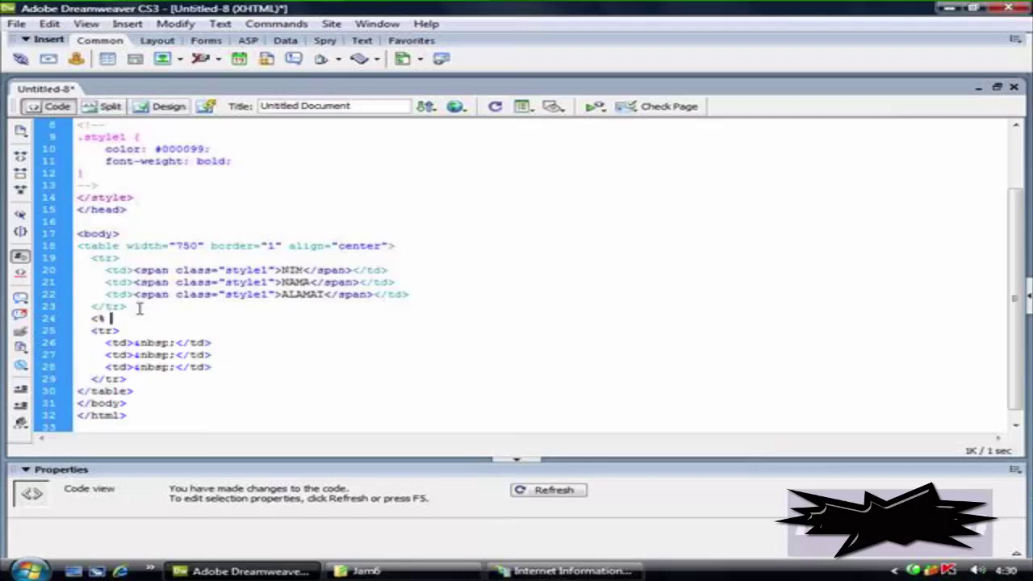
type(" WHILE NOT ")
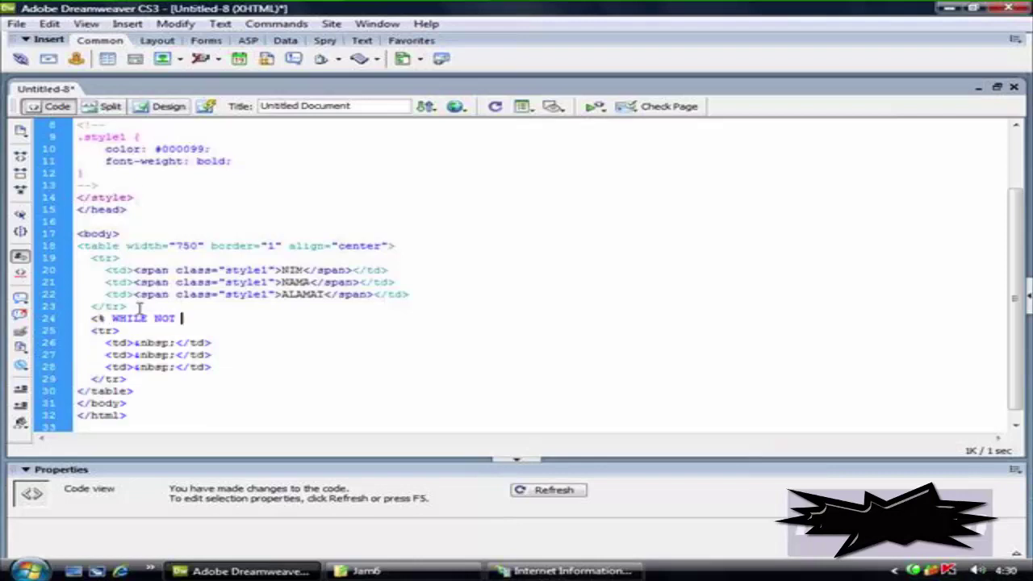
type("RECORD .EOF ")
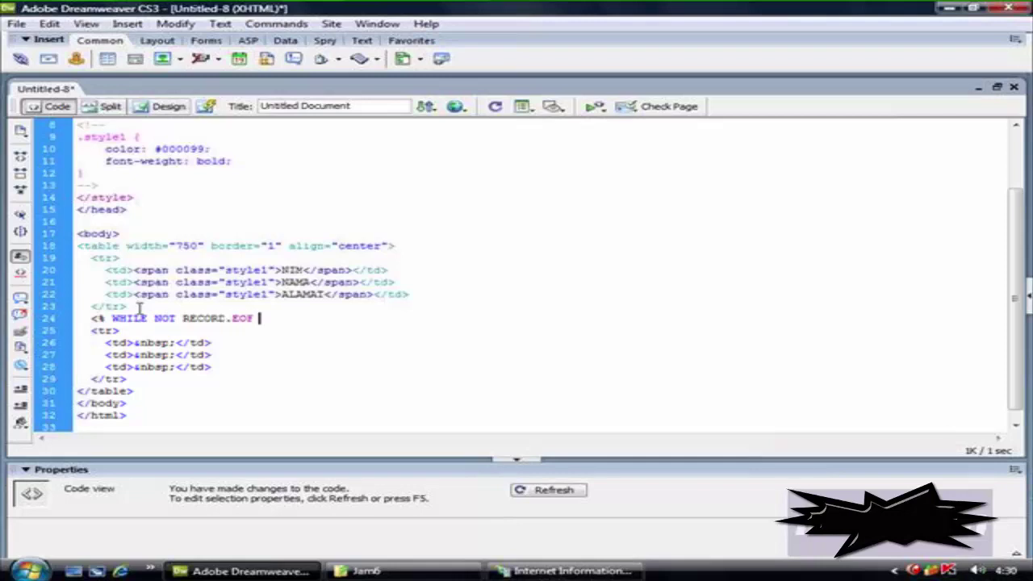
type("%>")
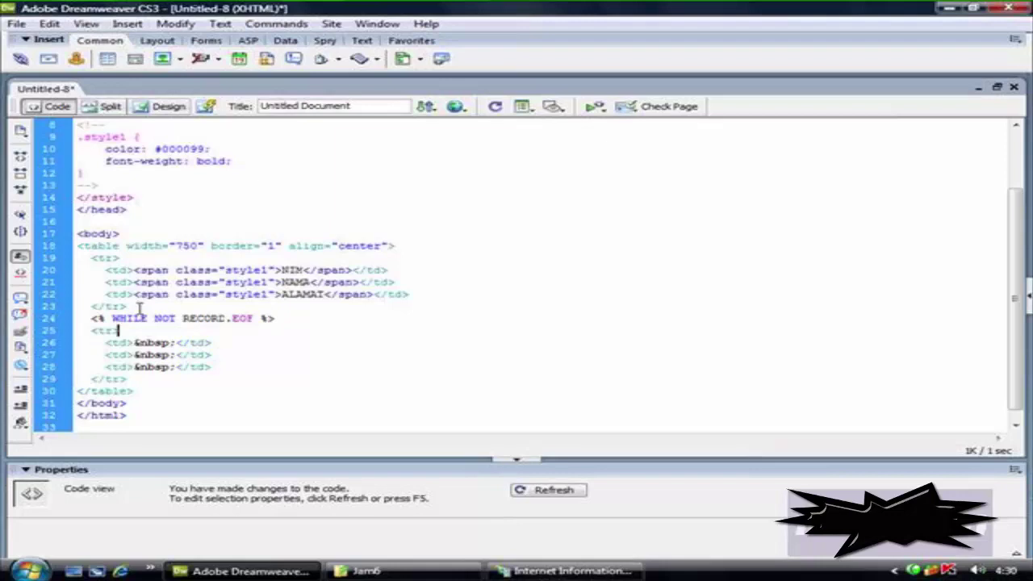
- Remove the &nbsp; placeholder from the first cell of the second table row in the code
key("Left")
key("shift+Left")
key("shift+Left")
key("shift+Left")
key("shift+Left")
key("shift+Left")
key("shift+Left")
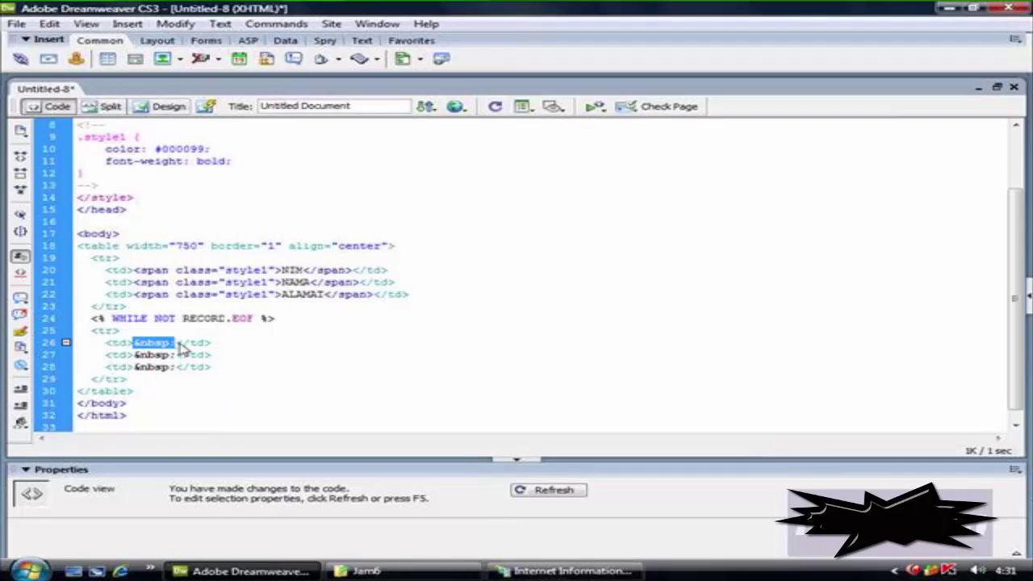
type("ECORD")
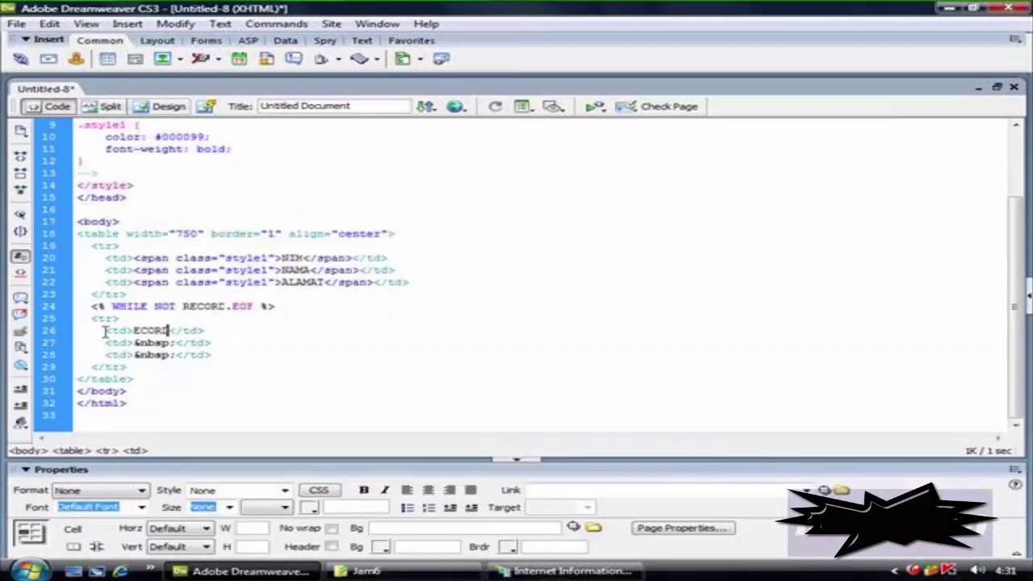
key("BackSpace")
key("BackSpace")
key("BackSpace")
key("BackSpace")
key("BackSpace")
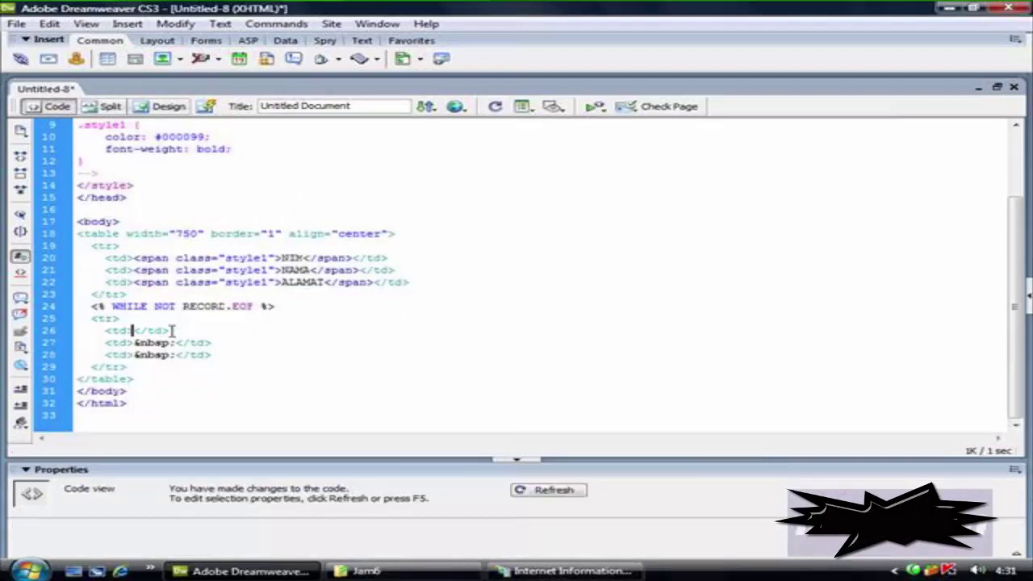
- Enter the ASP output expression <%= record in the emptied first cell of the second row
type("<record")
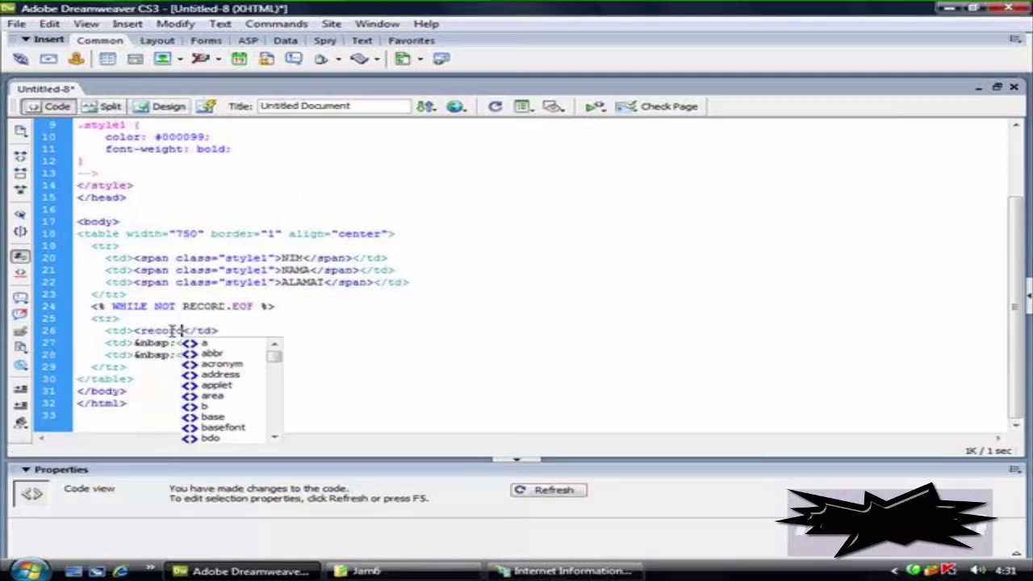
key("Left")
key("Left")
key("Left")
key("Left")
key("Left")
key("Left")
key("Left")
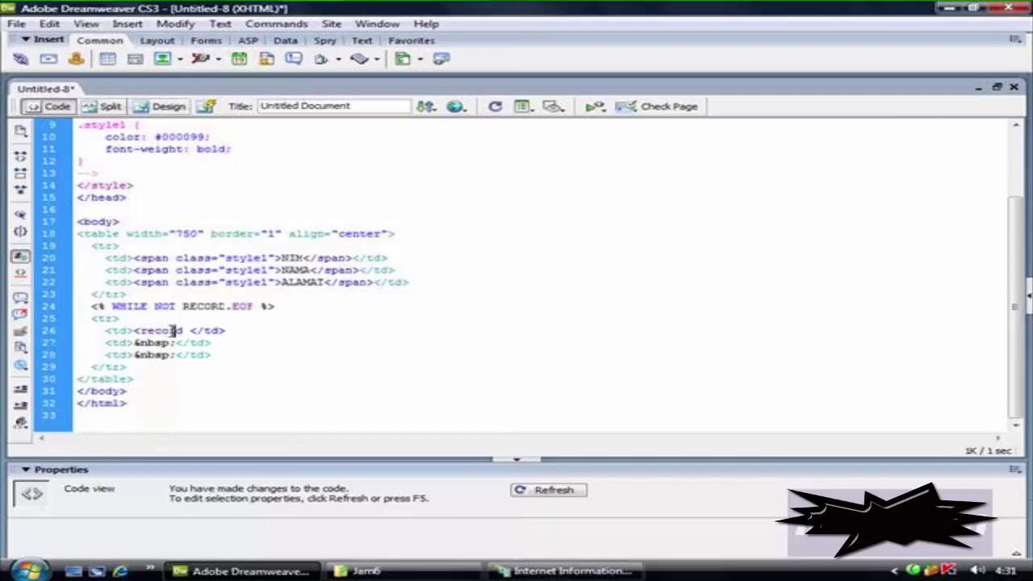
type("%")
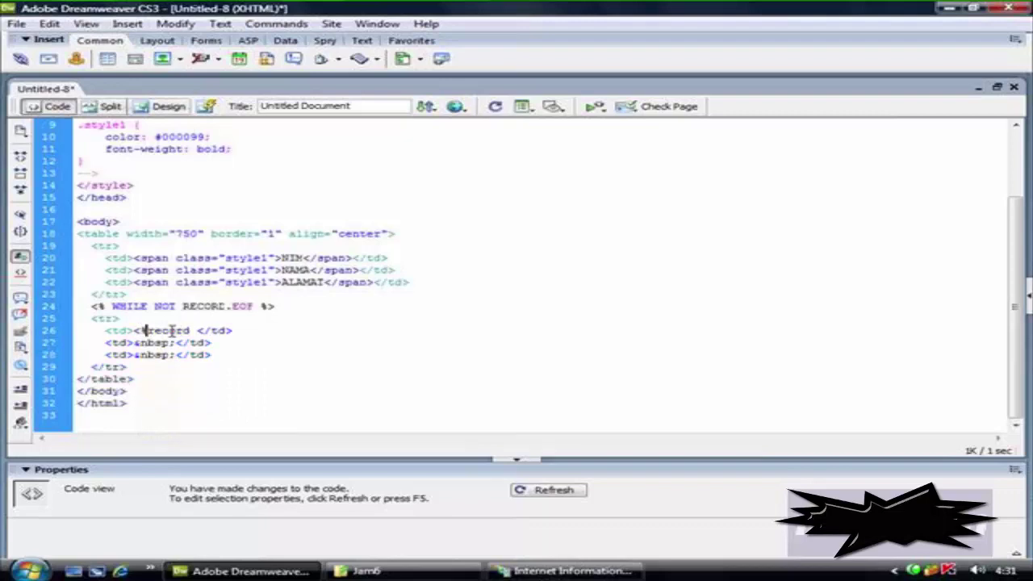
key("BackSpace")
type("=")
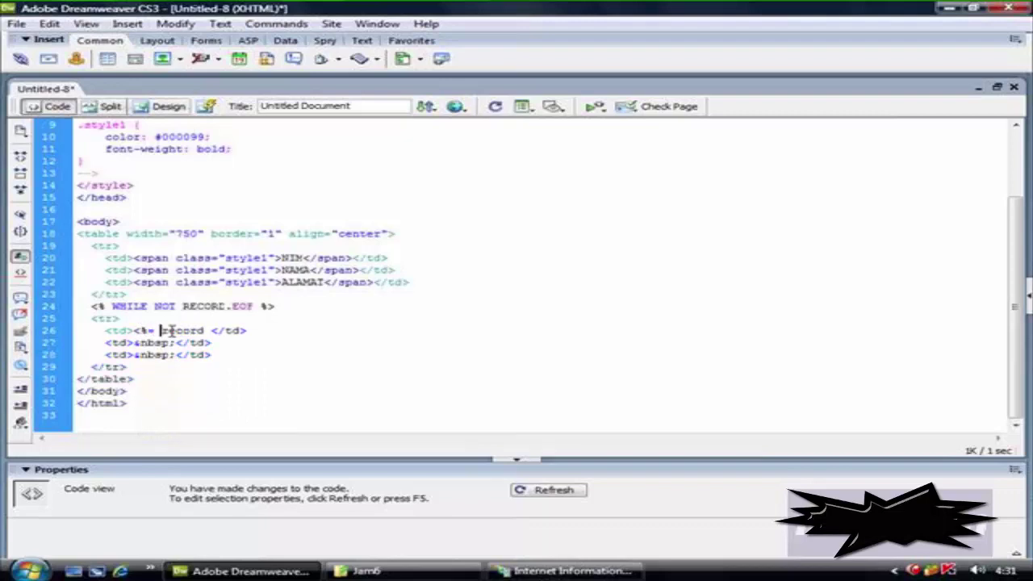
- Extend the record expression in the first cell with .fields (kode
key("Right")
key("Right")
key("Right")
key("Right")
key("Right")
key("Right")
type(".field")
type("s (")
type("kode")
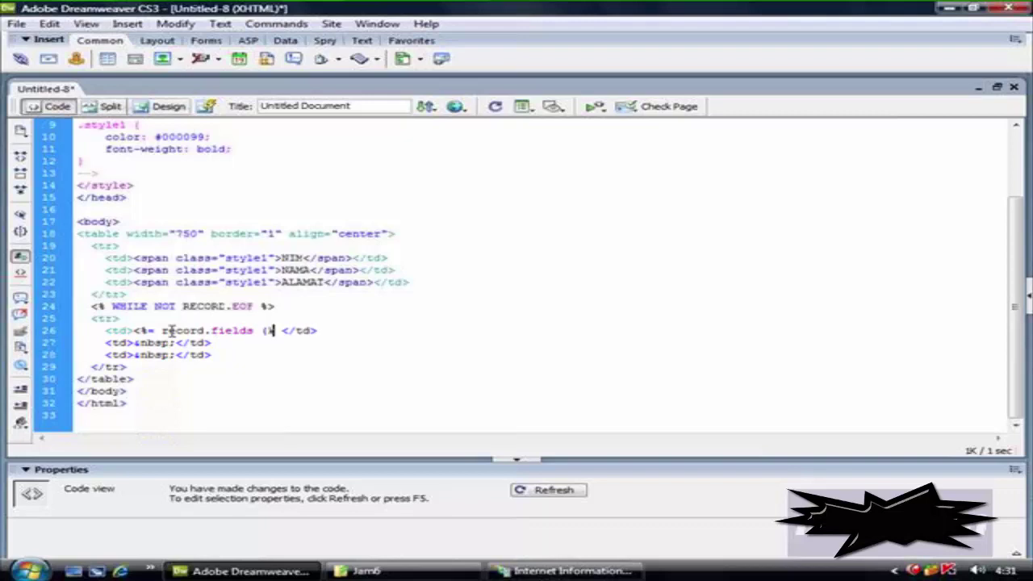